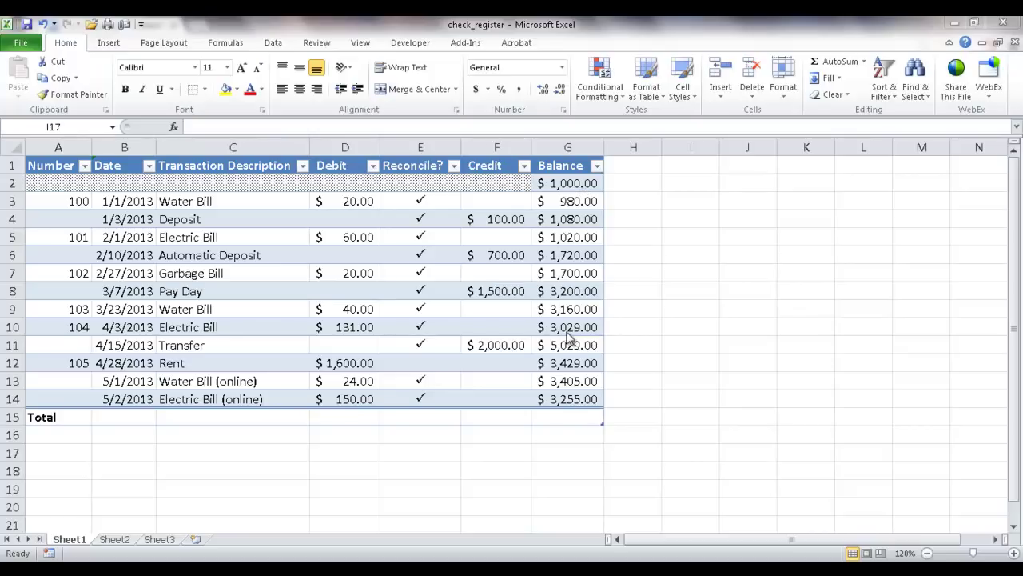
- Add a new row above the Total row, with the date 5/15/2013 and the description Deposit
click(588, 399)
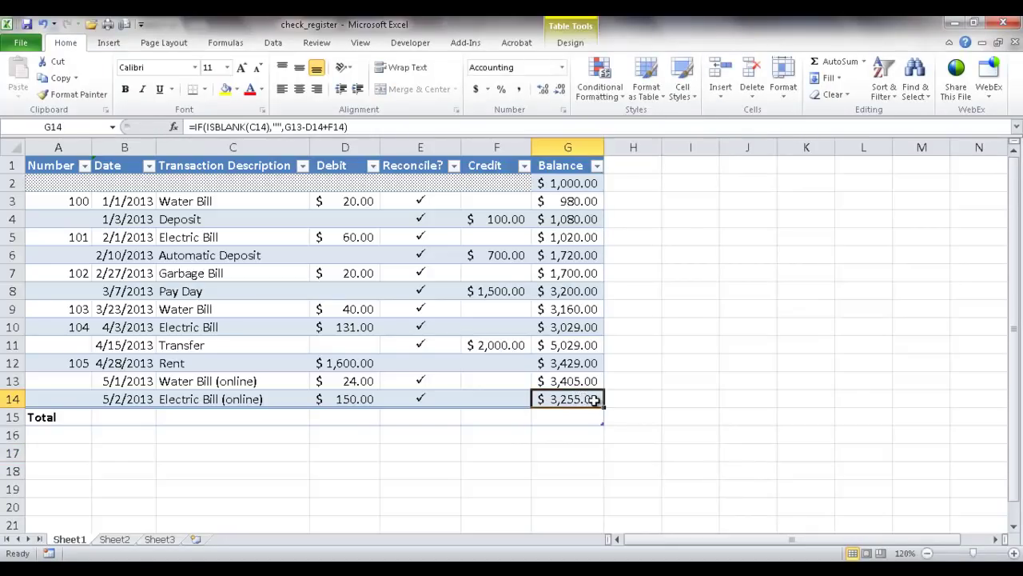
key(Tab)
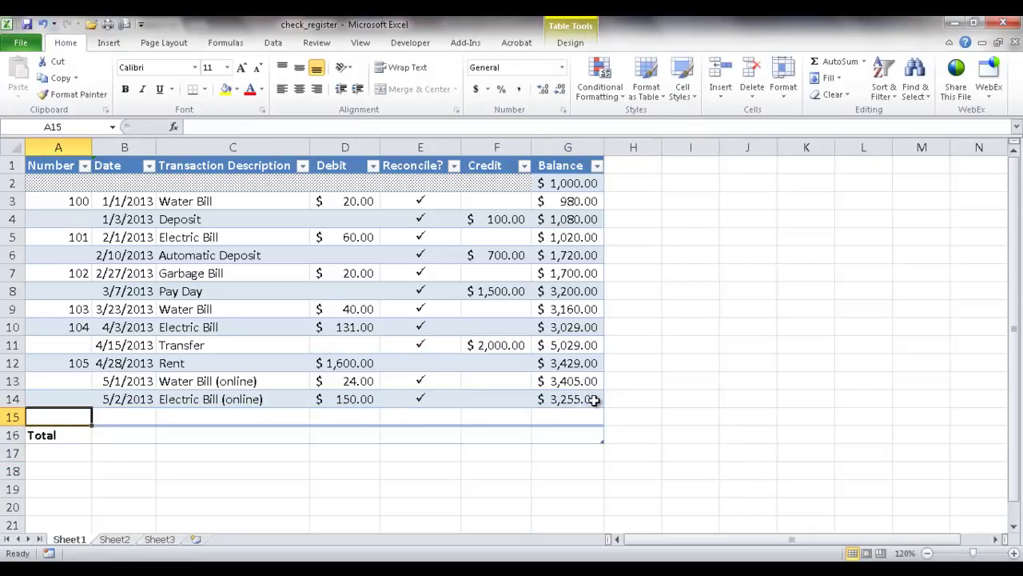
click(125, 417)
text(5/15)
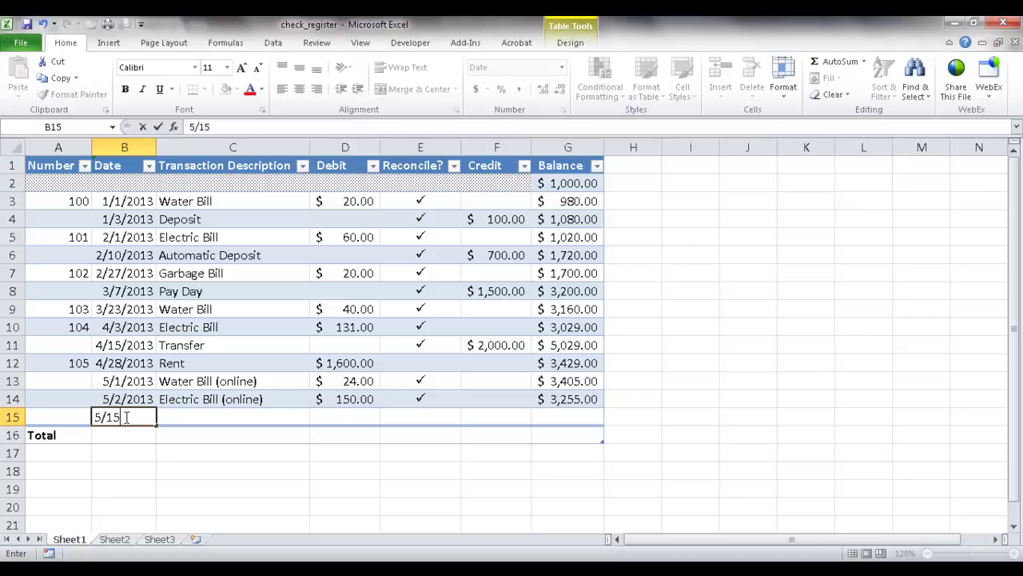
text(/2013)
key(Tab)
text(D)
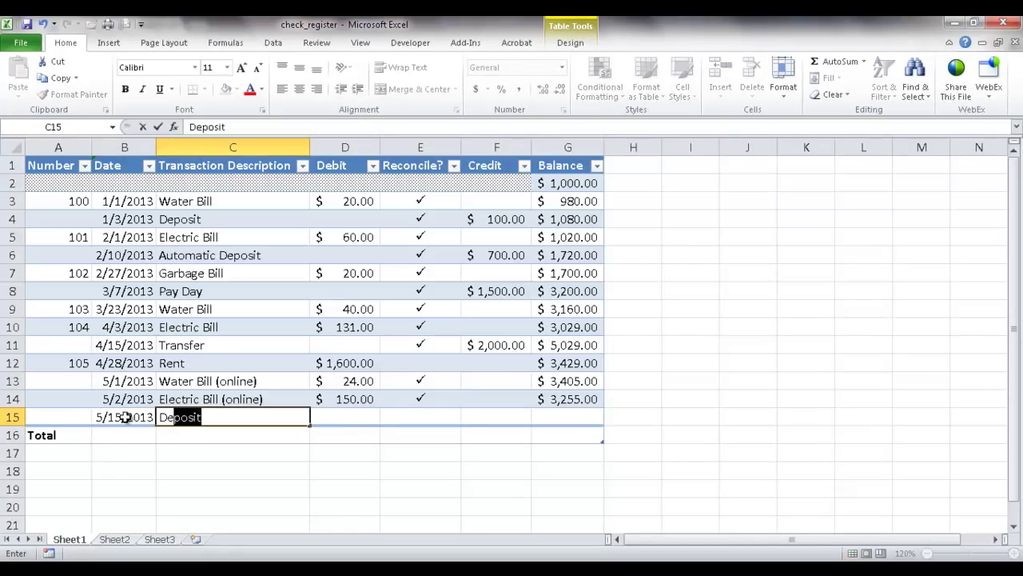
key(Tab)
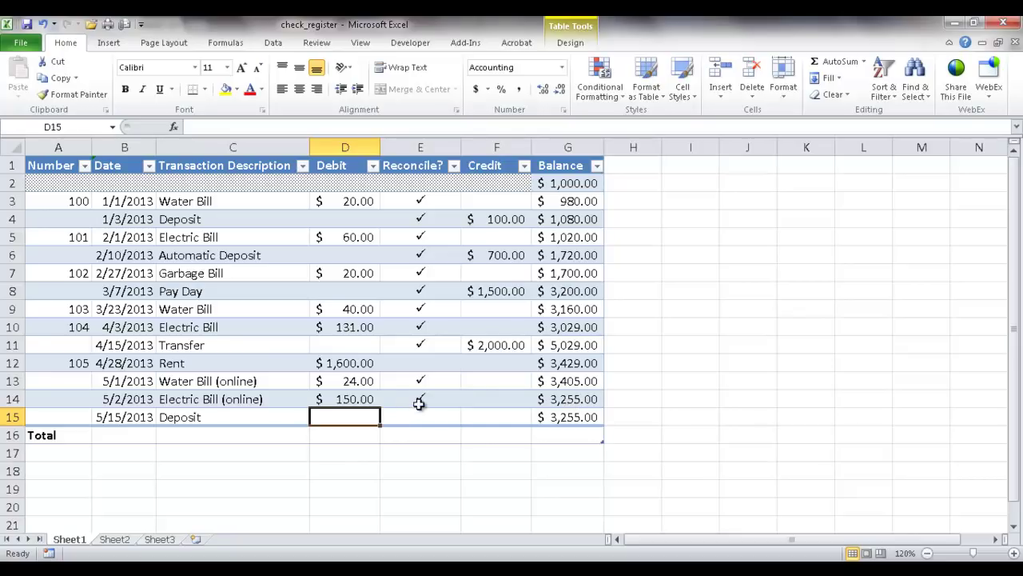
- Enter a credit of 500.00 for the 5/15/2013 deposit
click(490, 413)
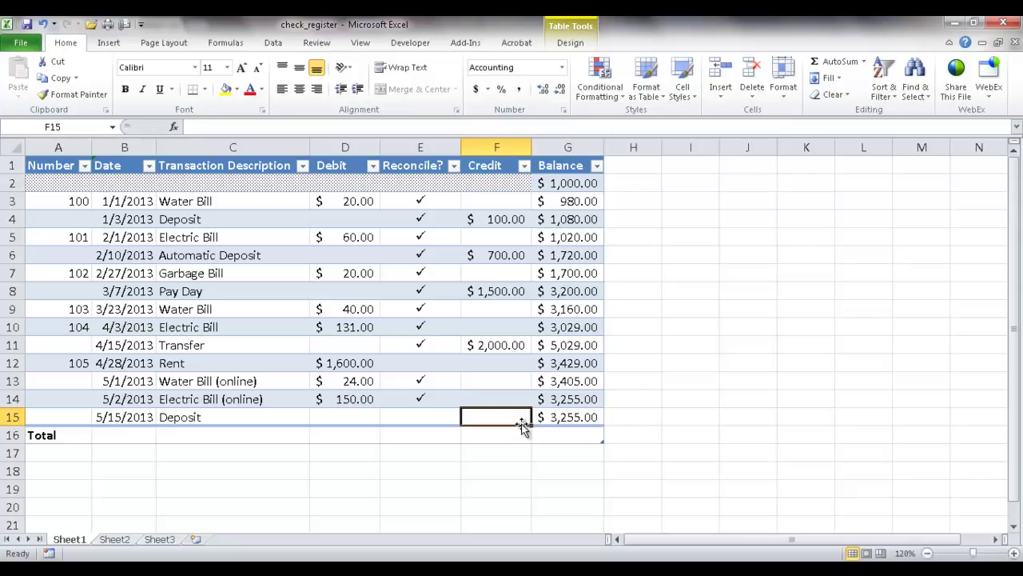
text(500)
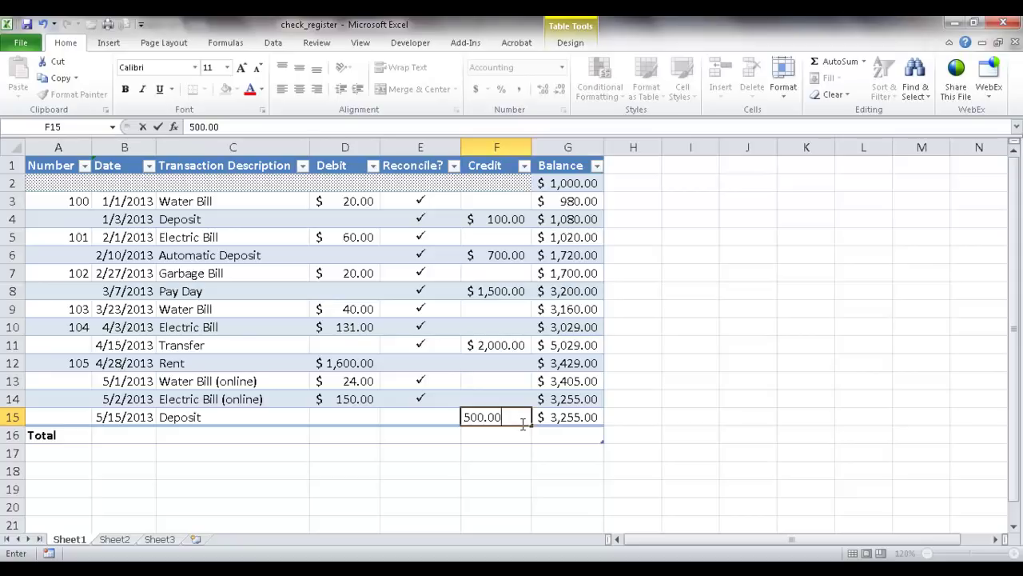
text(.00)
key(ctrl+Return)
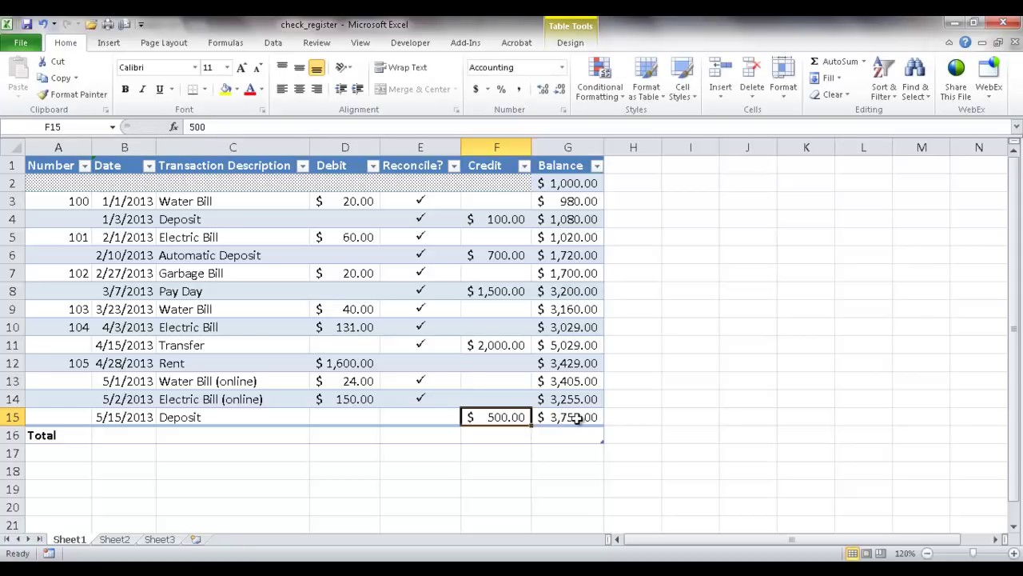
- Copy the reconcile check mark from the 5/2/2013 Electric Bill row into the 5/15/2013 Deposit row
click(424, 397)
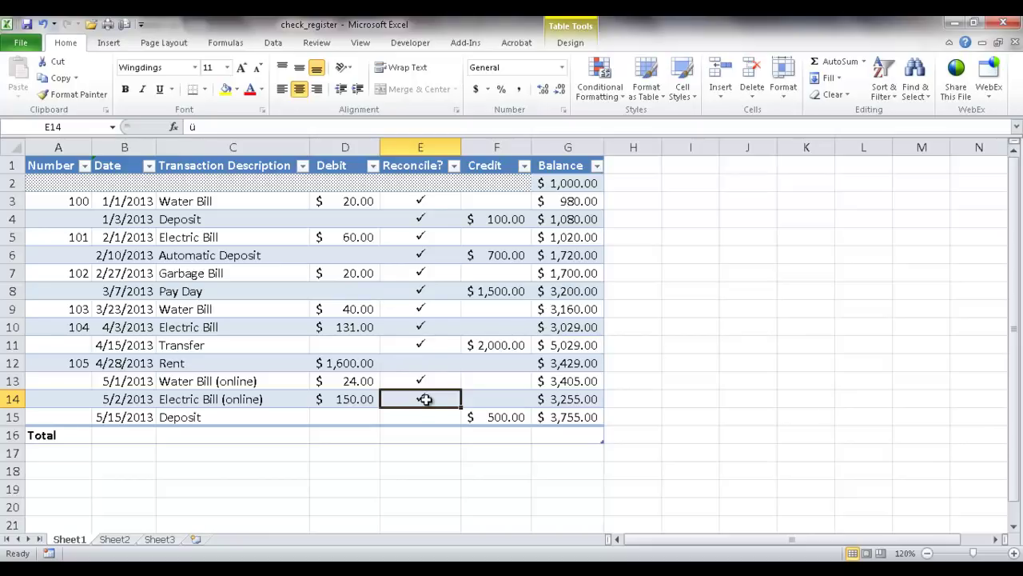
key(ctrl+c)
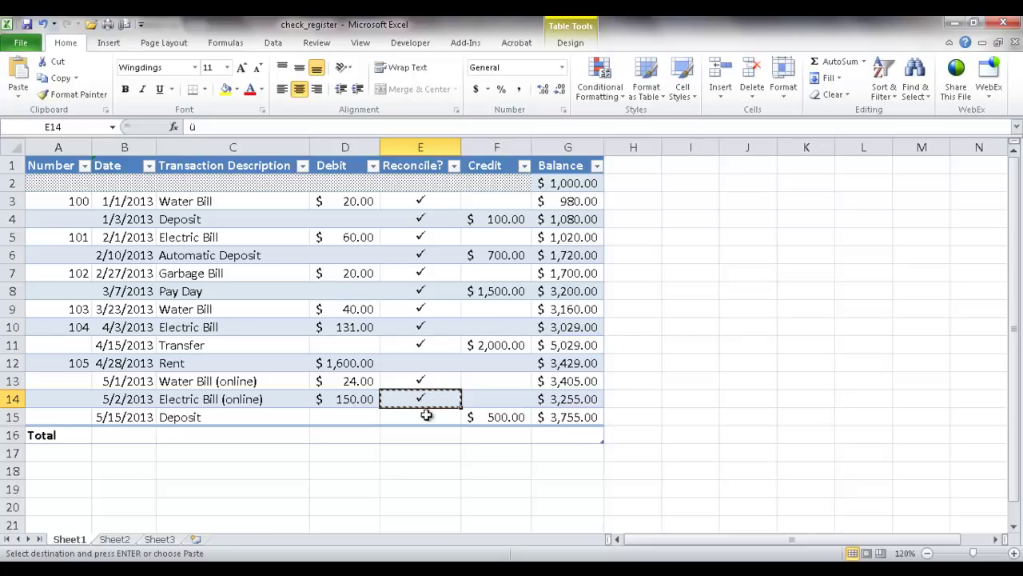
click(425, 416)
key(ctrl+v)
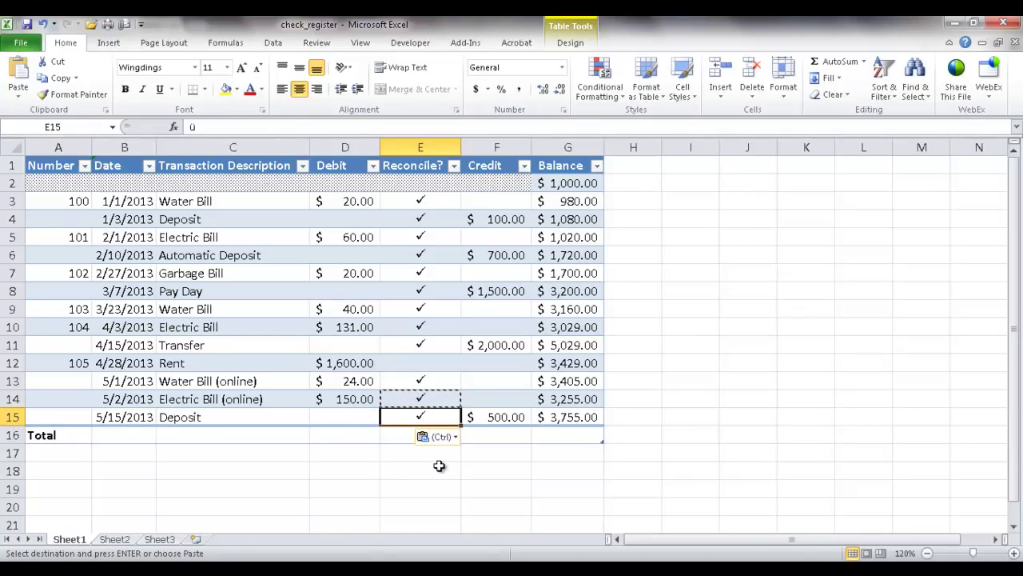
click(454, 485)
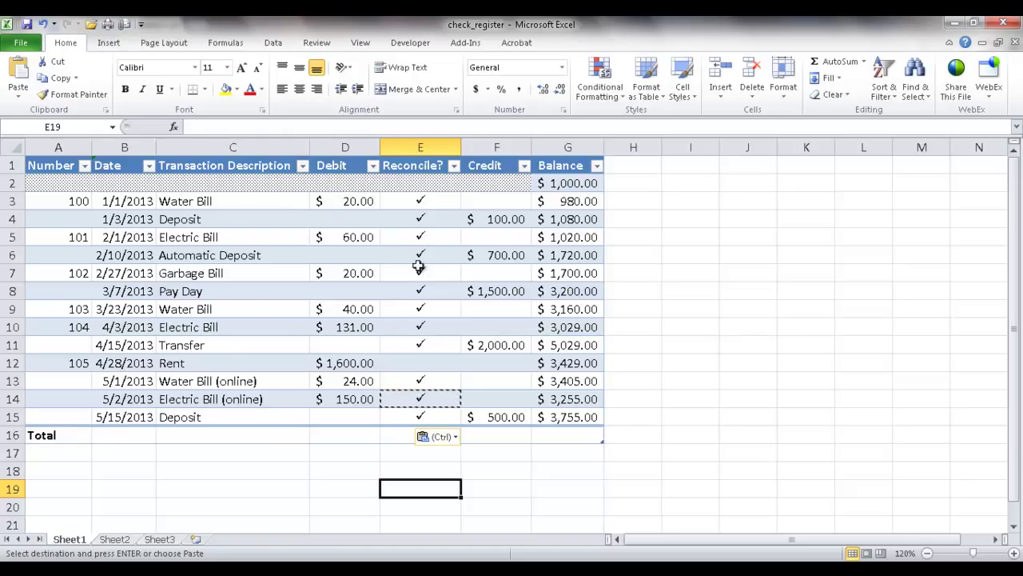
- Set the Debit column's cell in the Total row to calculate the Sum
click(352, 434)
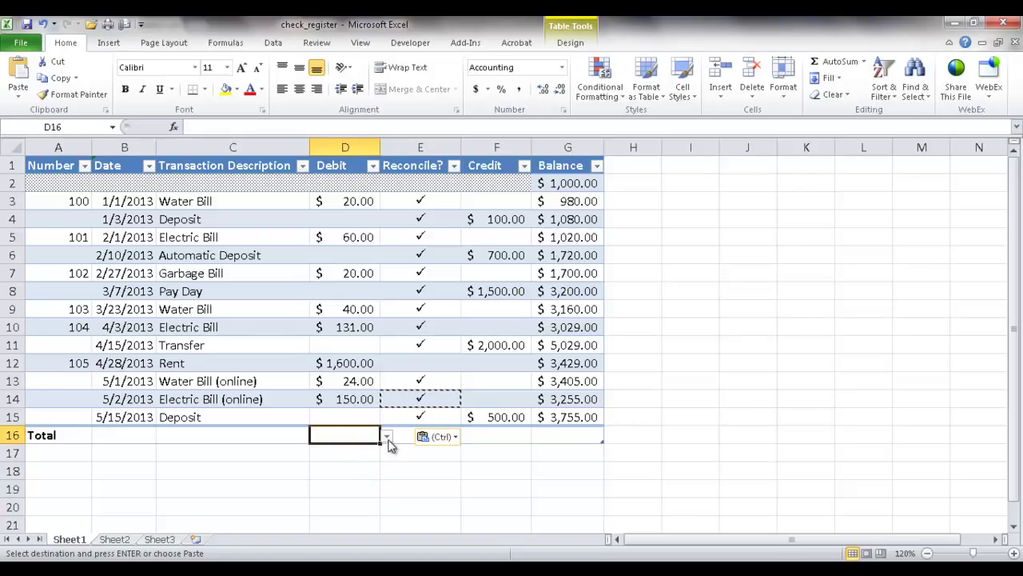
click(387, 436)
click(305, 382)
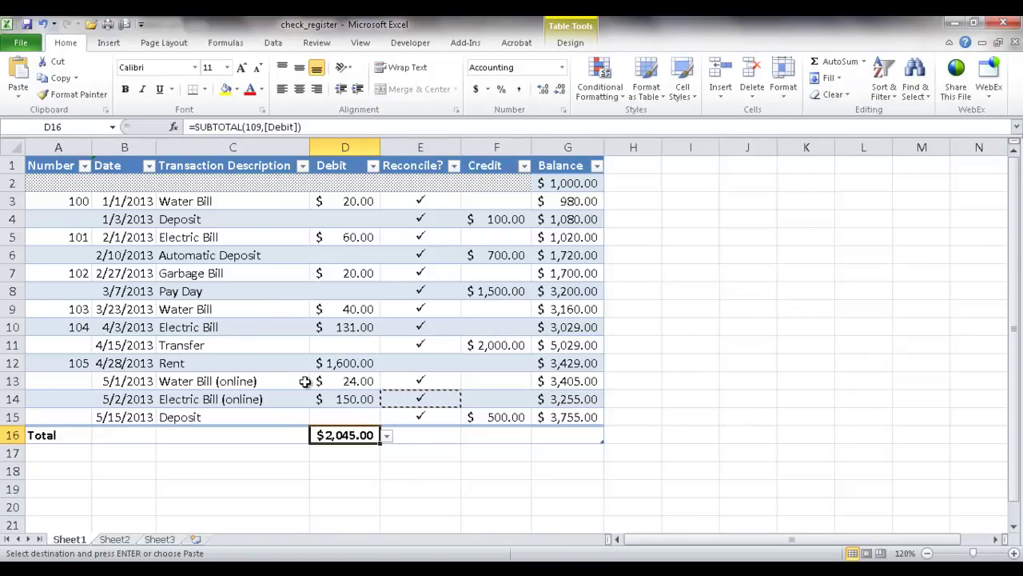
- Filter the Transaction Description column to the entries matching "water"
click(303, 166)
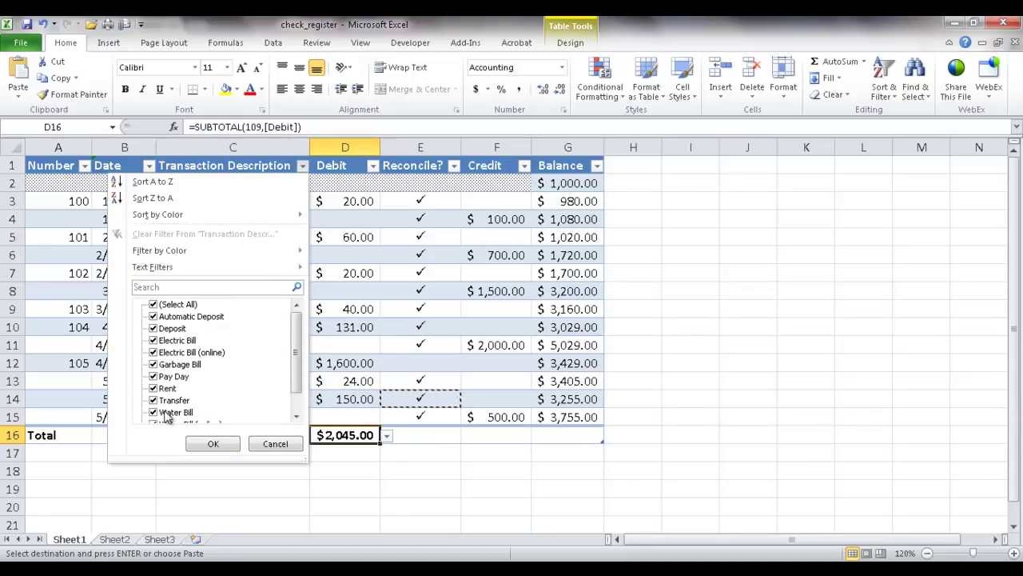
click(159, 287)
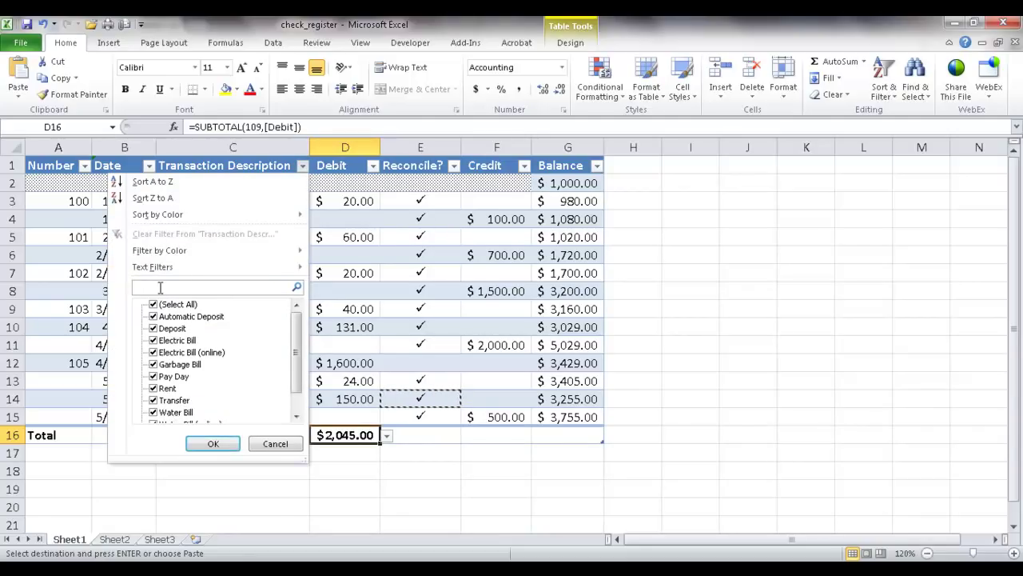
text(water)
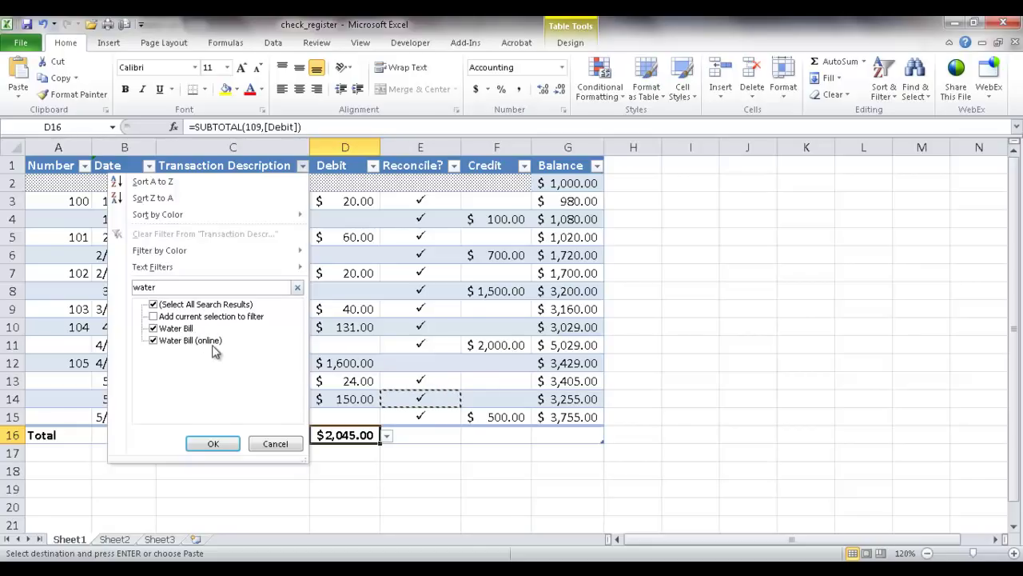
click(209, 445)
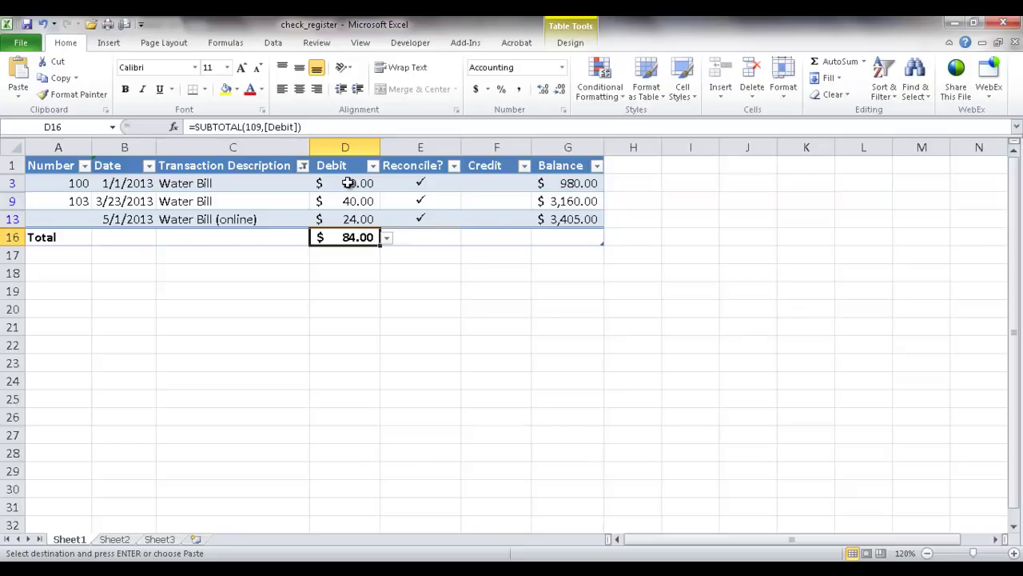
- Change the Debit column's total calculation to Average
click(386, 238)
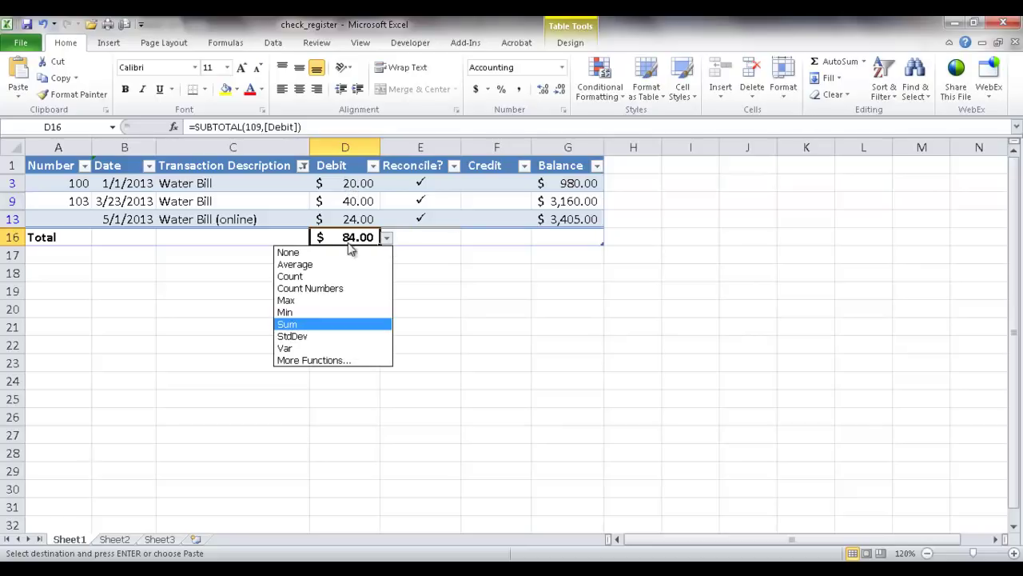
click(318, 266)
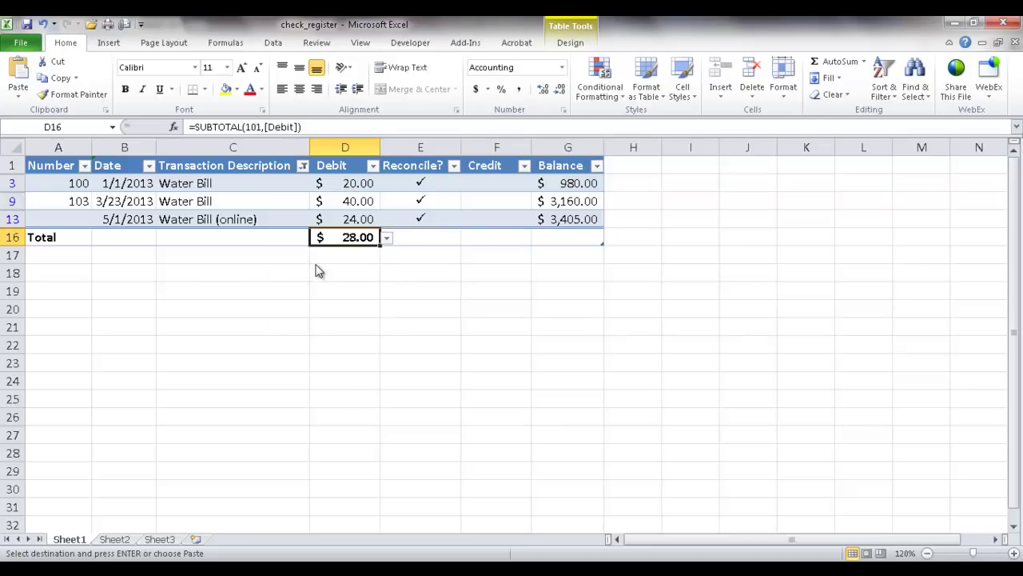
click(386, 238)
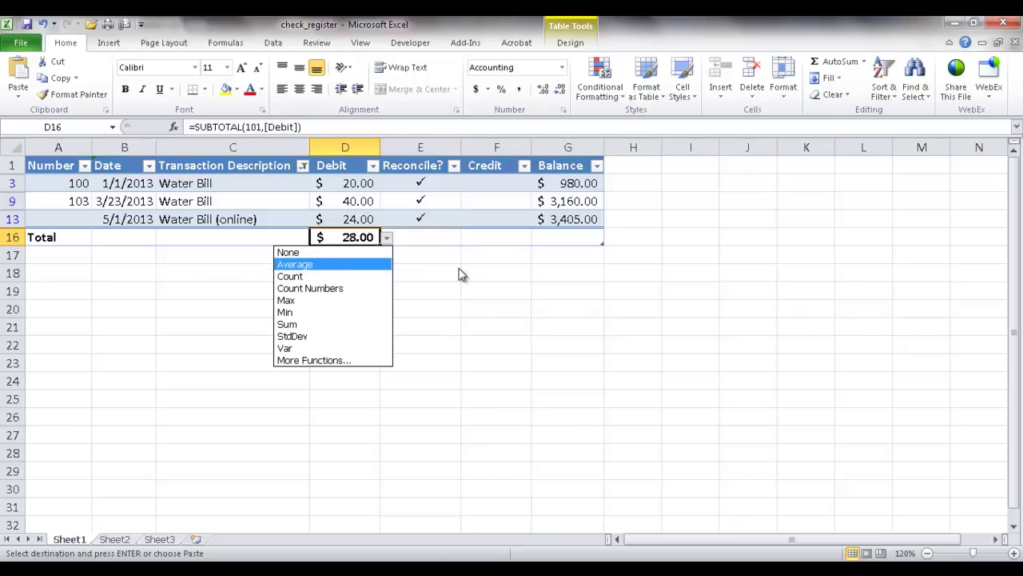
click(451, 302)
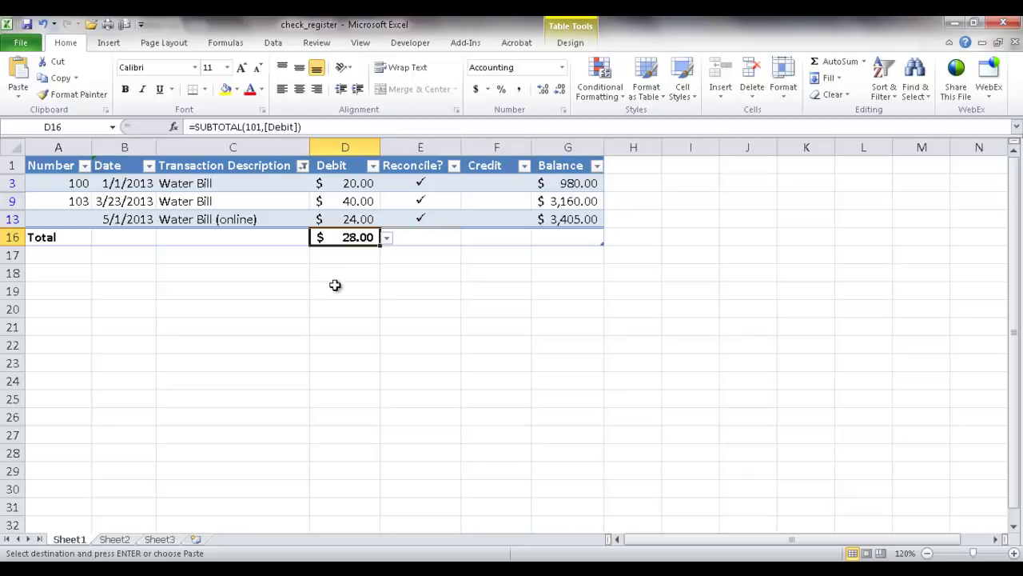
- Clear the filter from the Transaction Description column
click(303, 165)
click(151, 233)
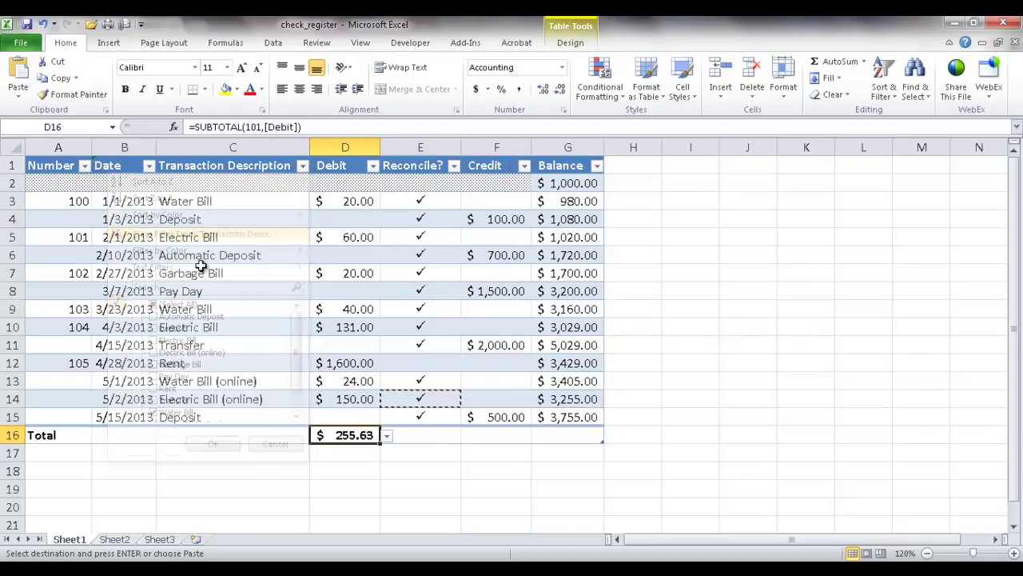
click(726, 454)
- Copy rows 1 to 5 of Sheet1 and paste them as values only into Sheet2, starting at cell A1
drag(16, 166, 4, 236)
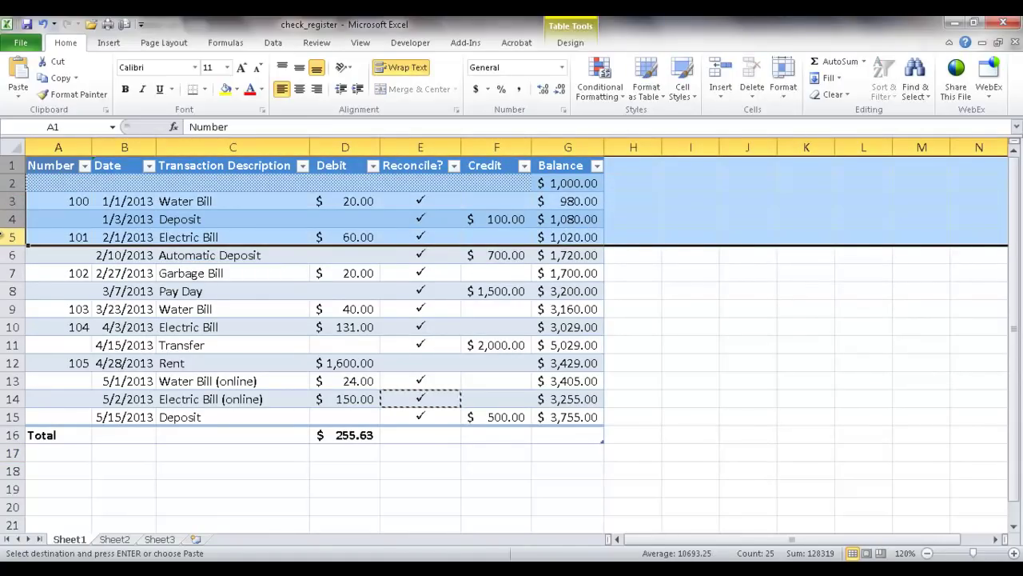
key(ctrl+c)
click(117, 539)
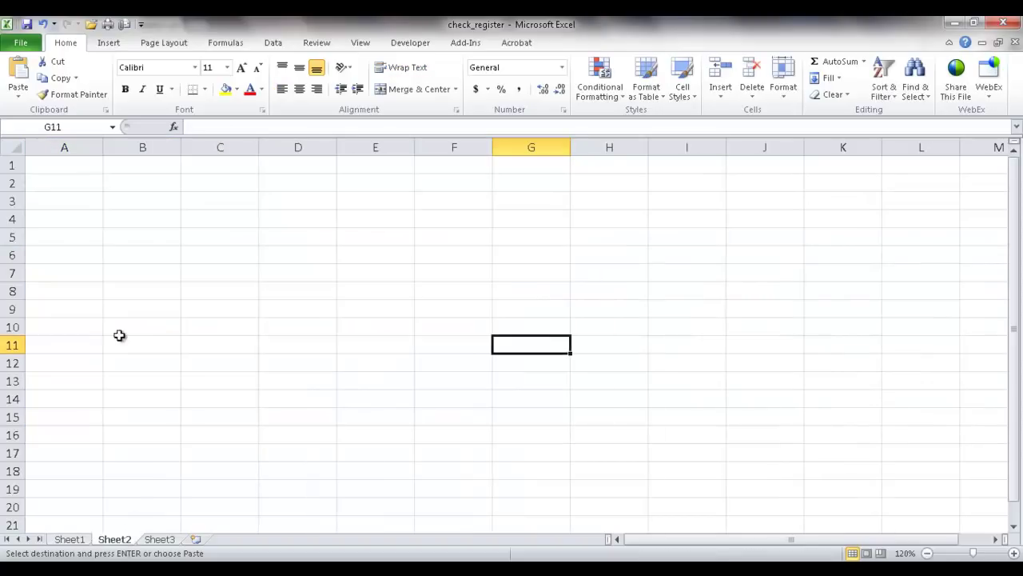
click(58, 160)
click(18, 92)
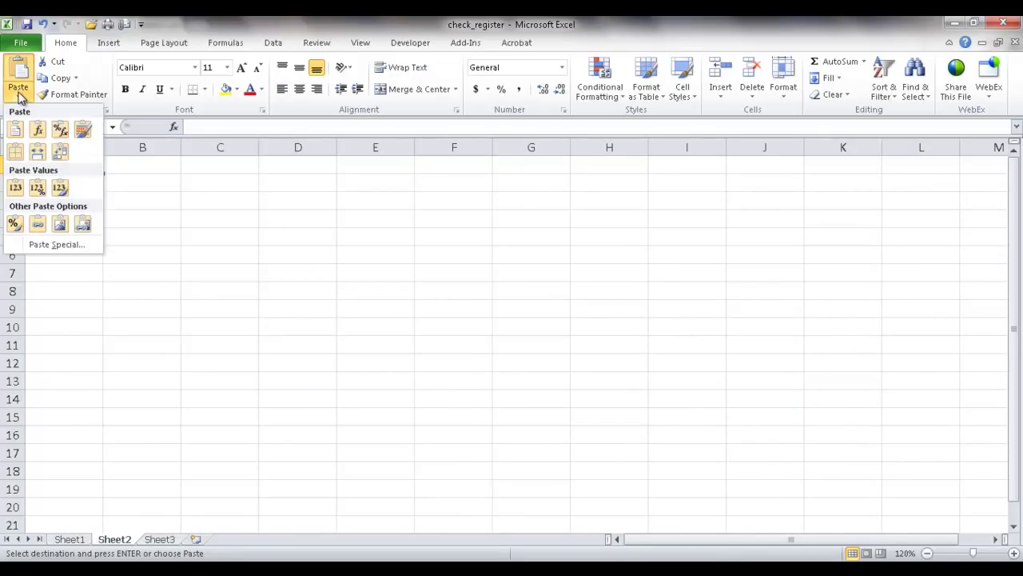
click(15, 188)
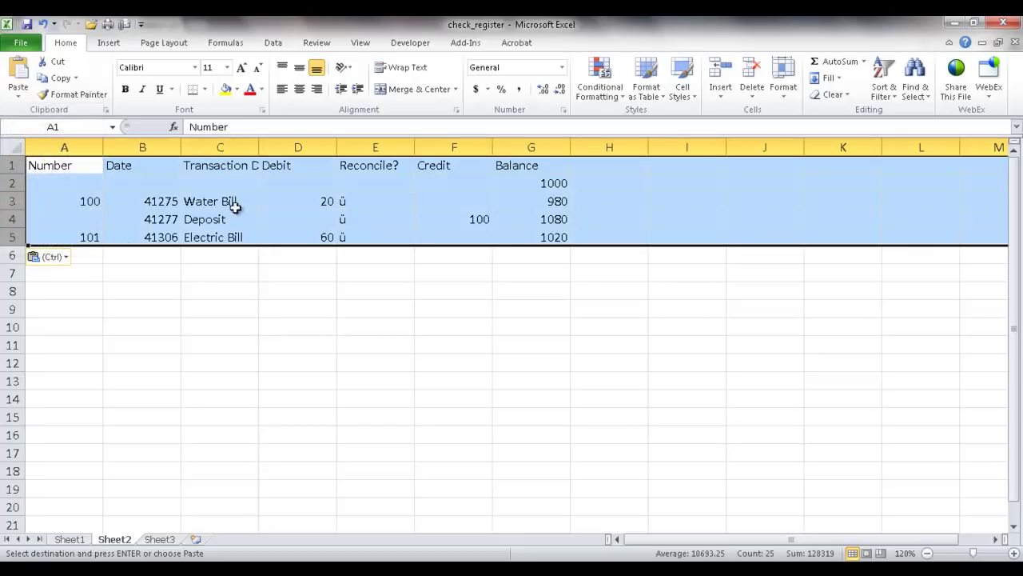
click(326, 312)
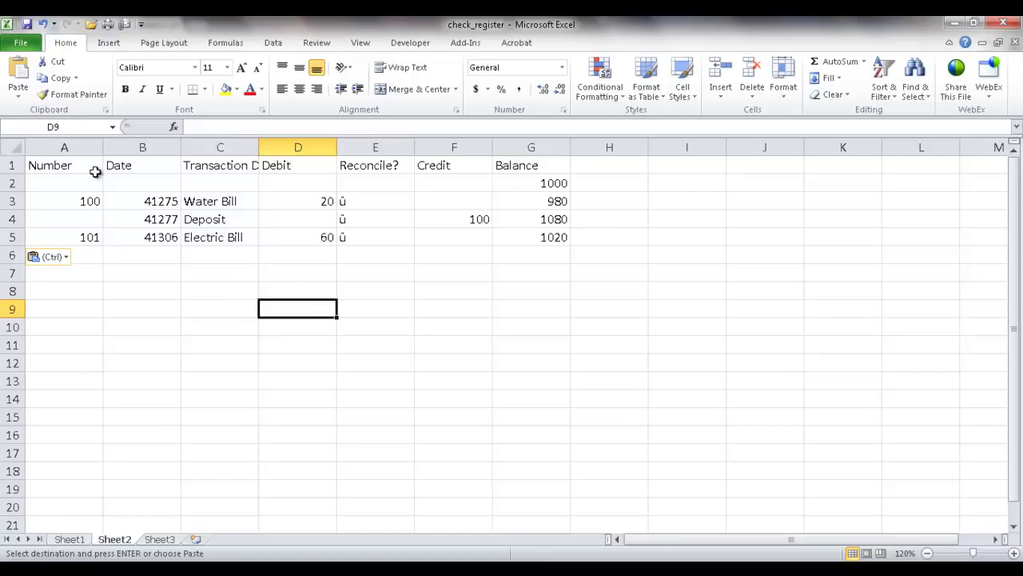
- Apply the Short Date number format to the Date column on Sheet2
click(138, 147)
click(562, 67)
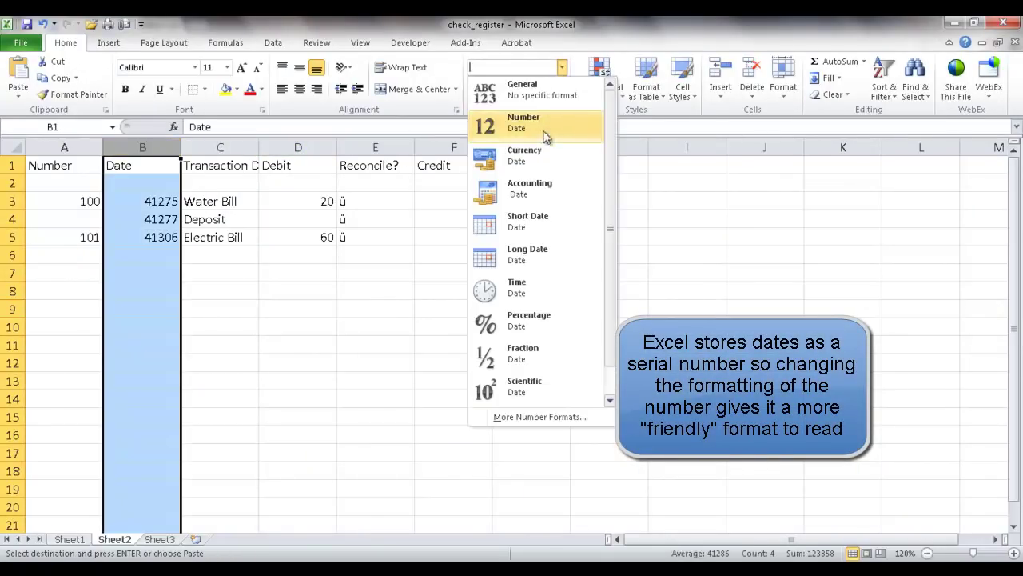
click(518, 224)
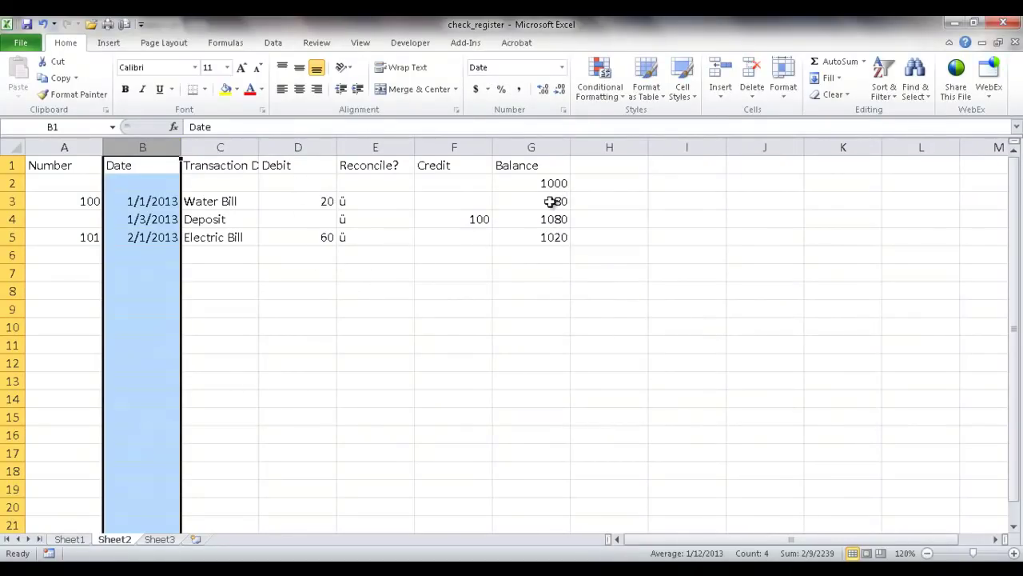
- Format the Debit, Credit and Balance columns on Sheet2 as Currency and switch them to the Accounting format
click(300, 144)
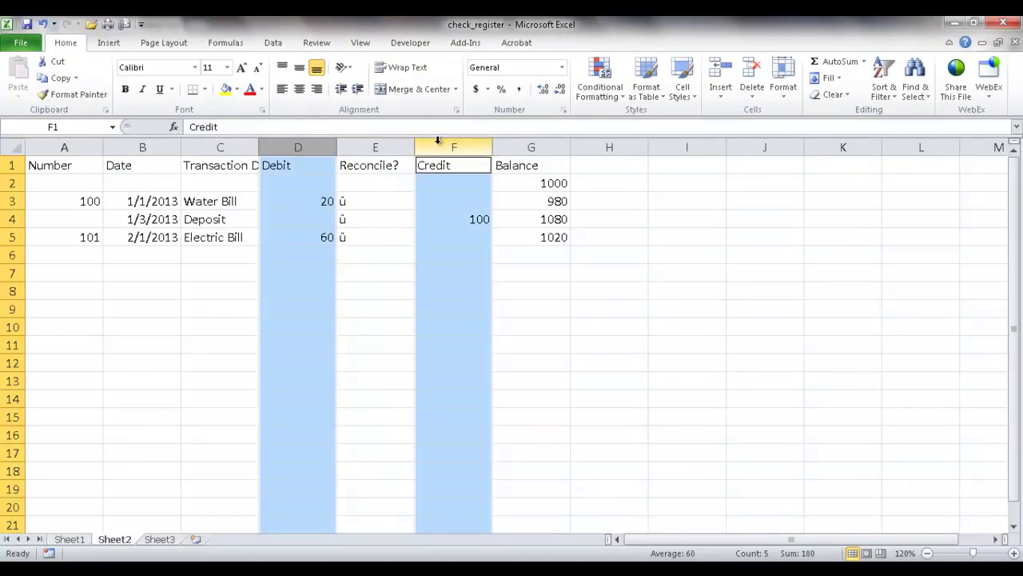
ctrl+click(542, 147)
click(563, 69)
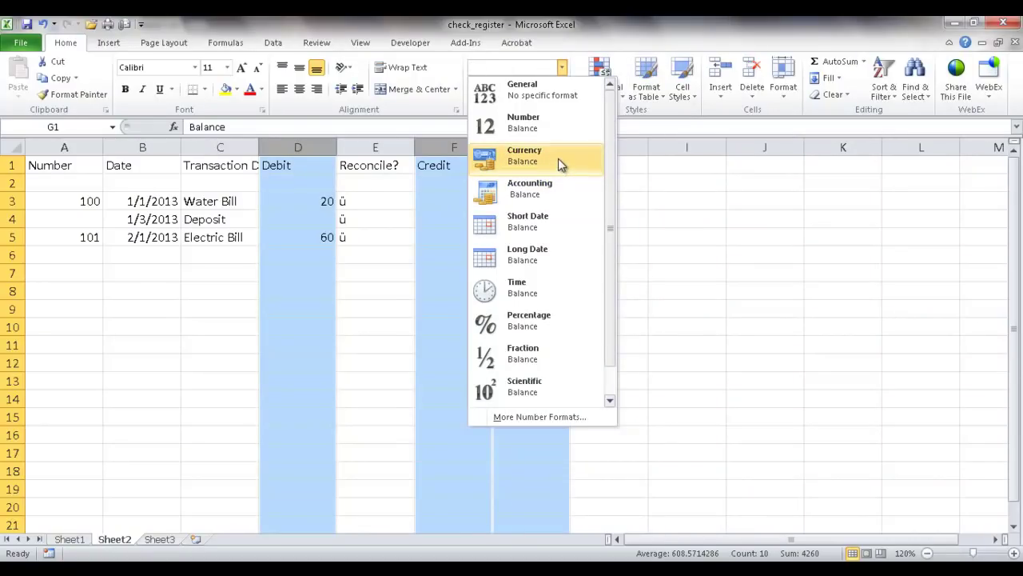
click(558, 158)
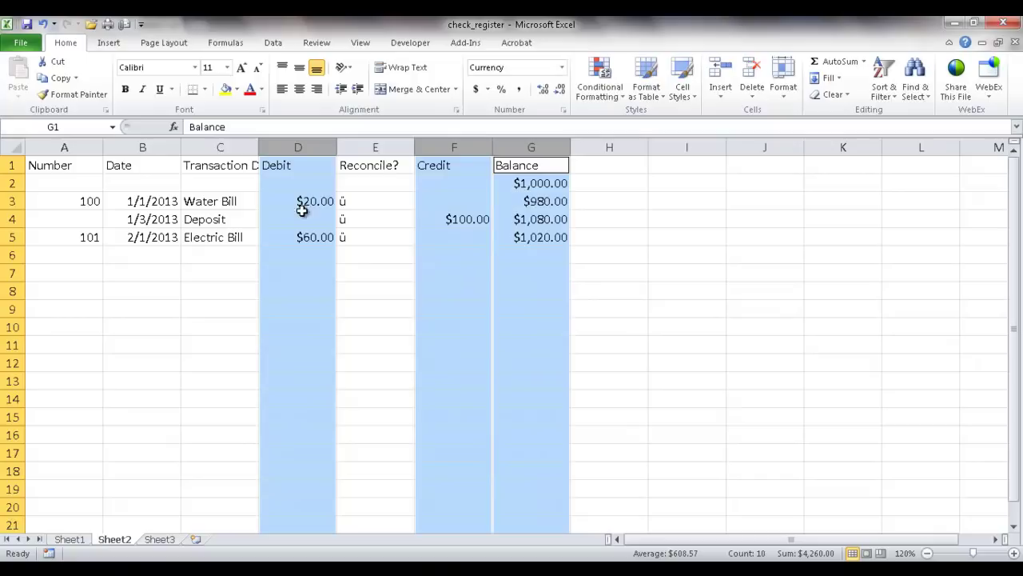
click(562, 67)
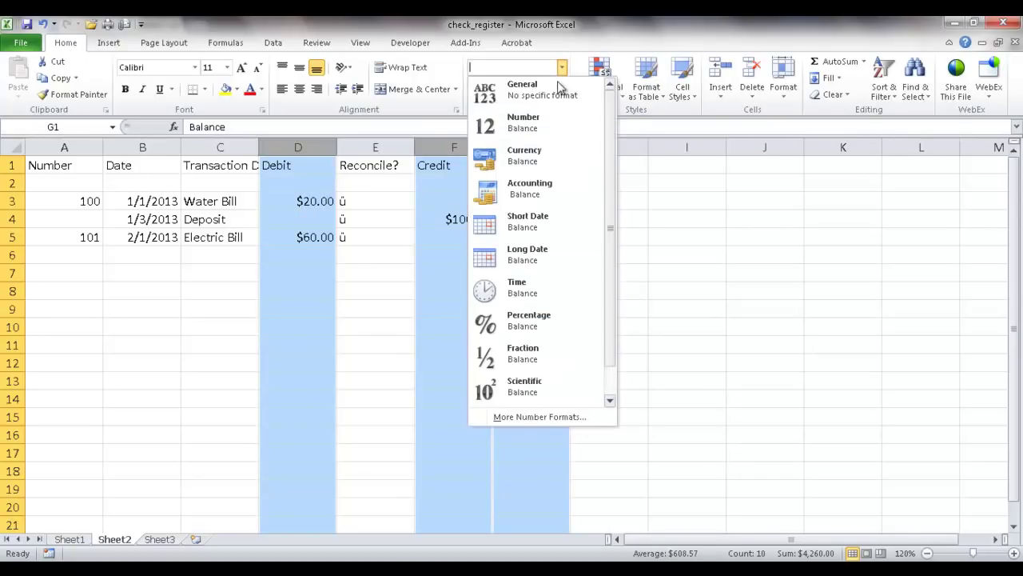
click(547, 184)
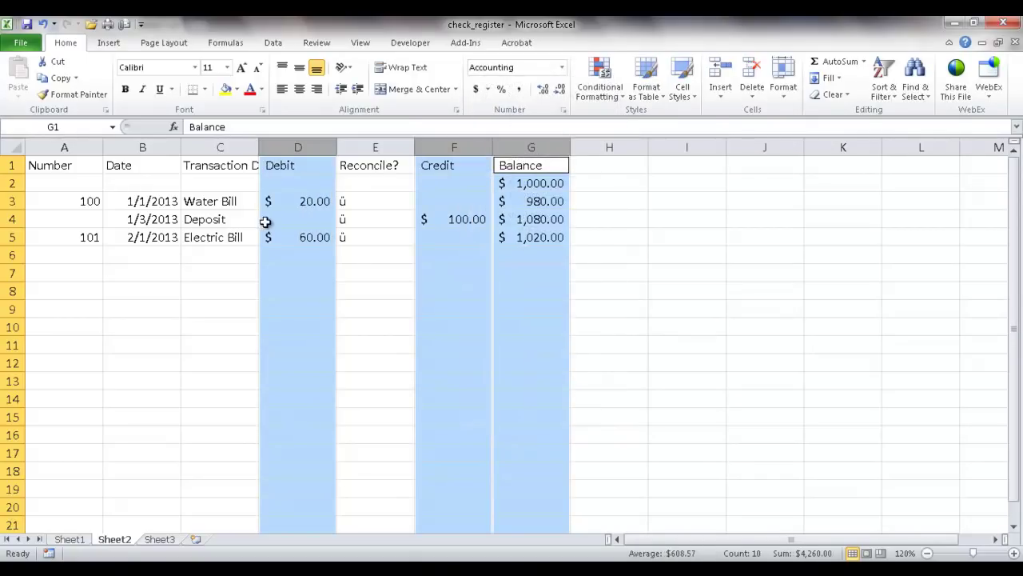
- Apply the Currency number format to the Debit, Credit and Balance columns on Sheet2
click(562, 67)
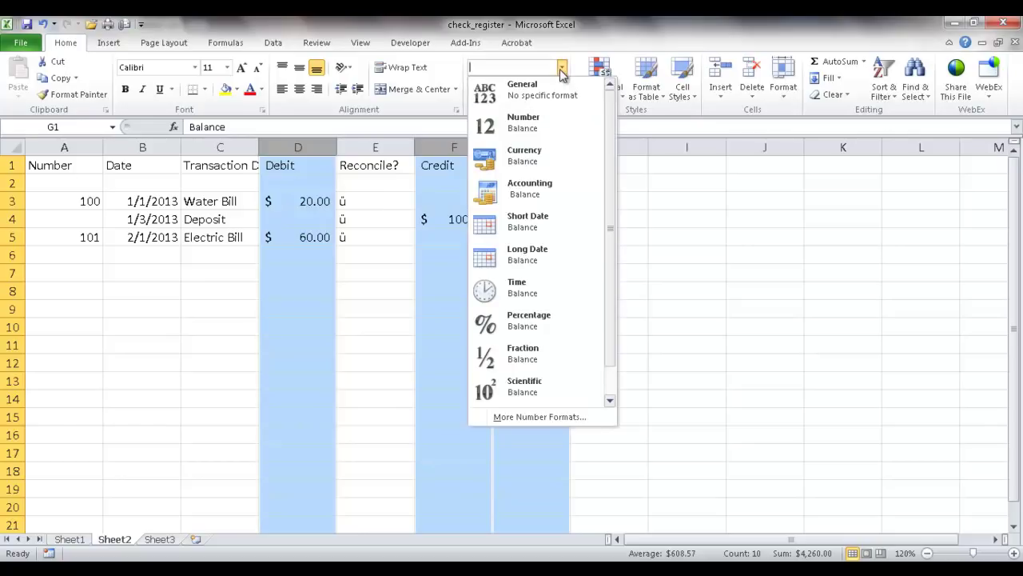
click(543, 163)
click(442, 342)
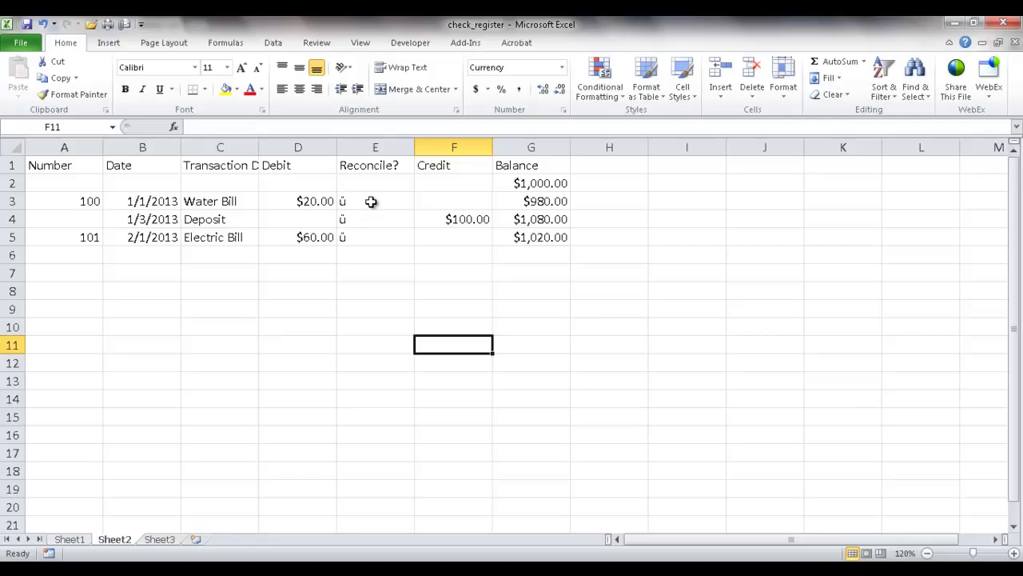
- Clear the Reconcile? entries in E3:E5 and insert the Wingdings check mark symbol, character code 252, into cell E3
drag(371, 202, 365, 235)
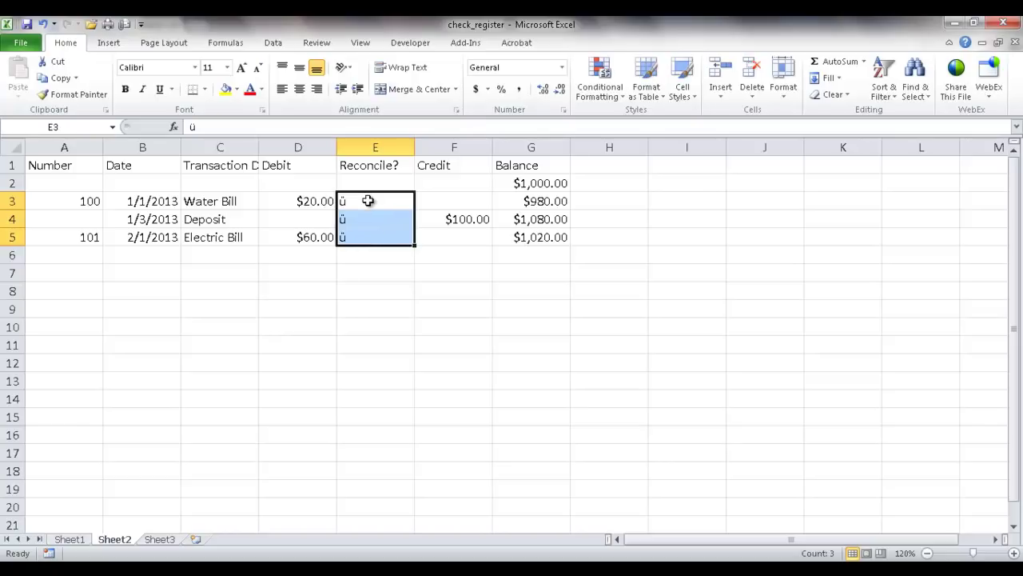
key(Delete)
click(367, 200)
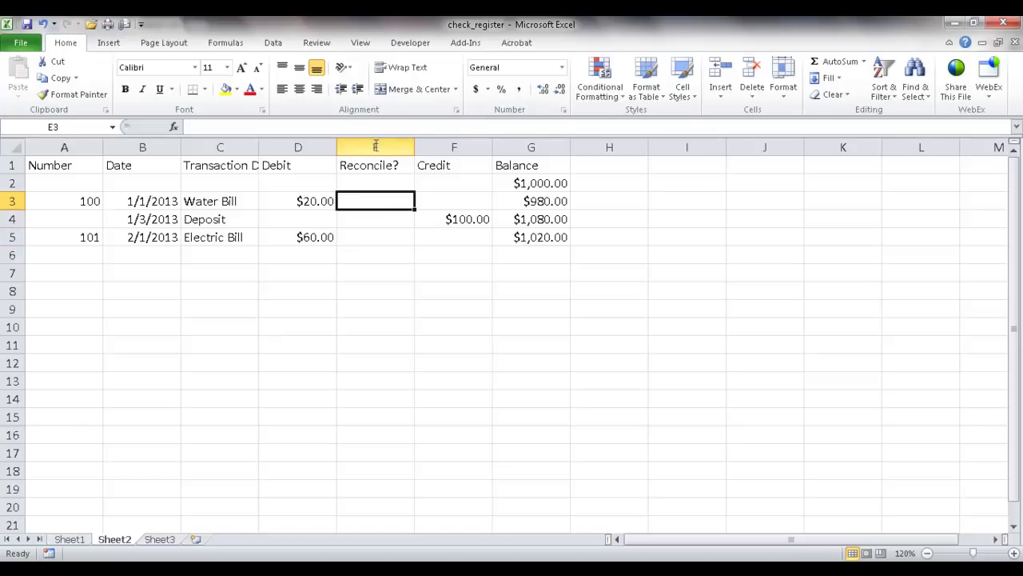
click(110, 44)
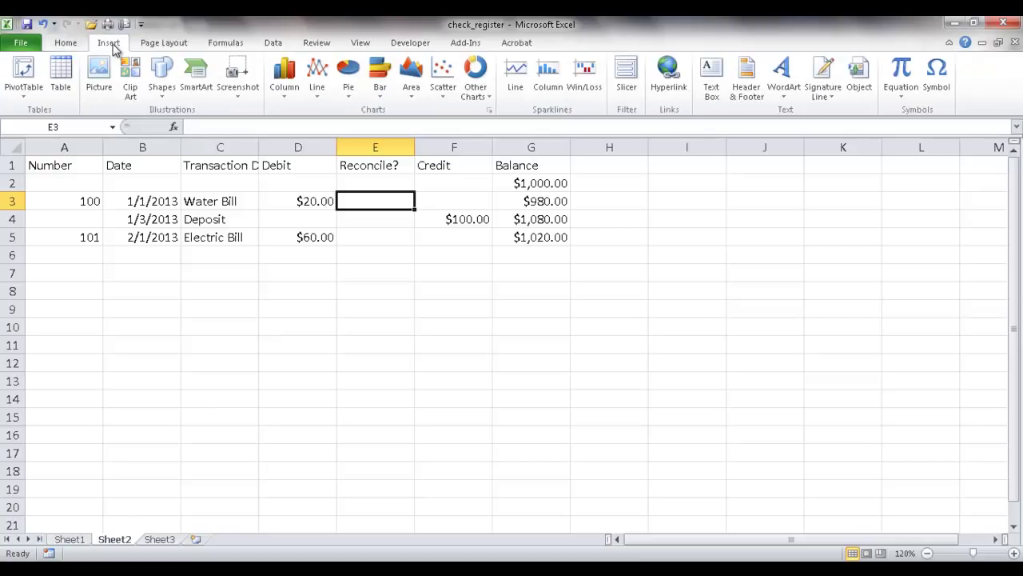
click(937, 76)
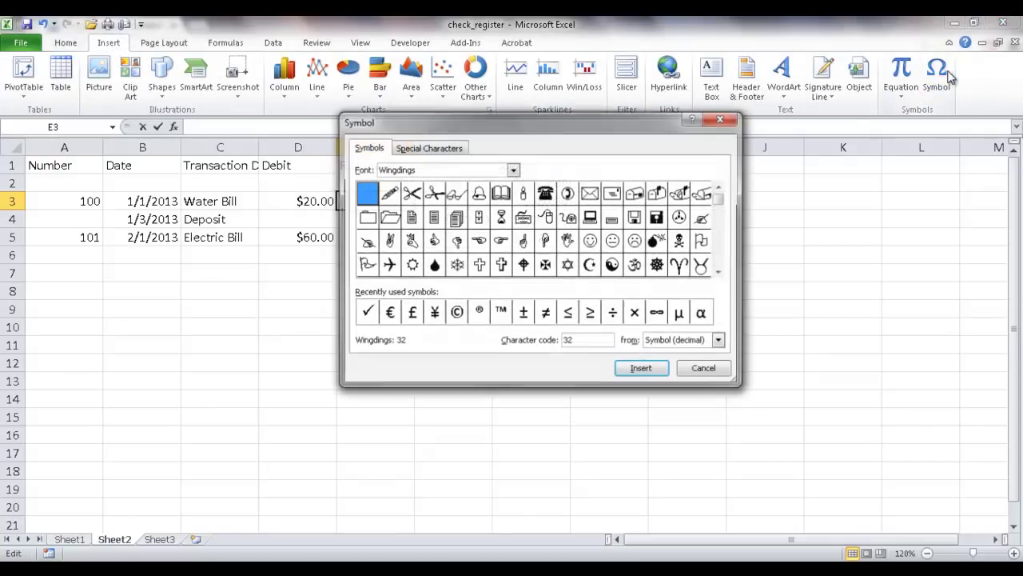
click(513, 170)
click(566, 172)
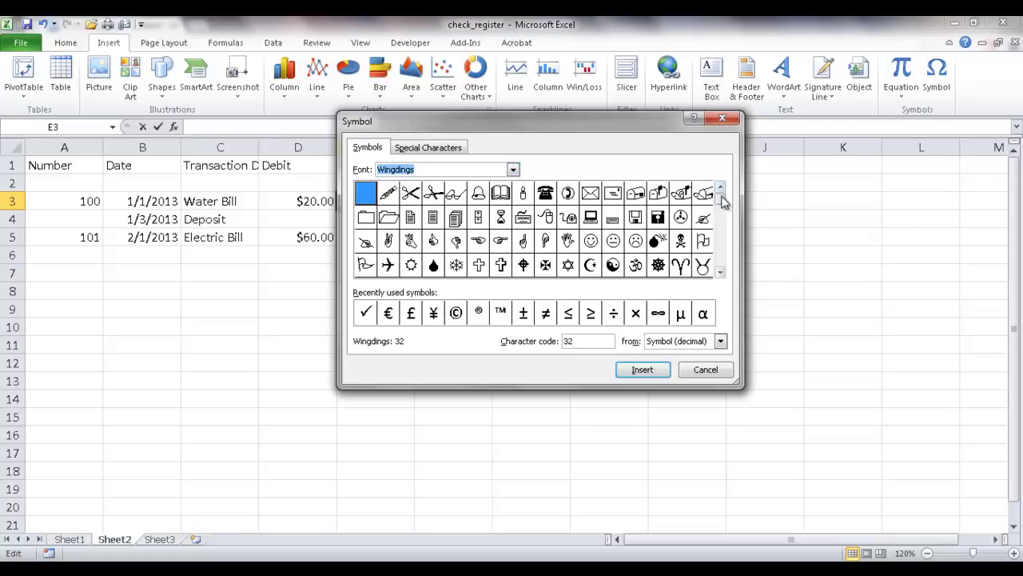
drag(721, 196, 722, 276)
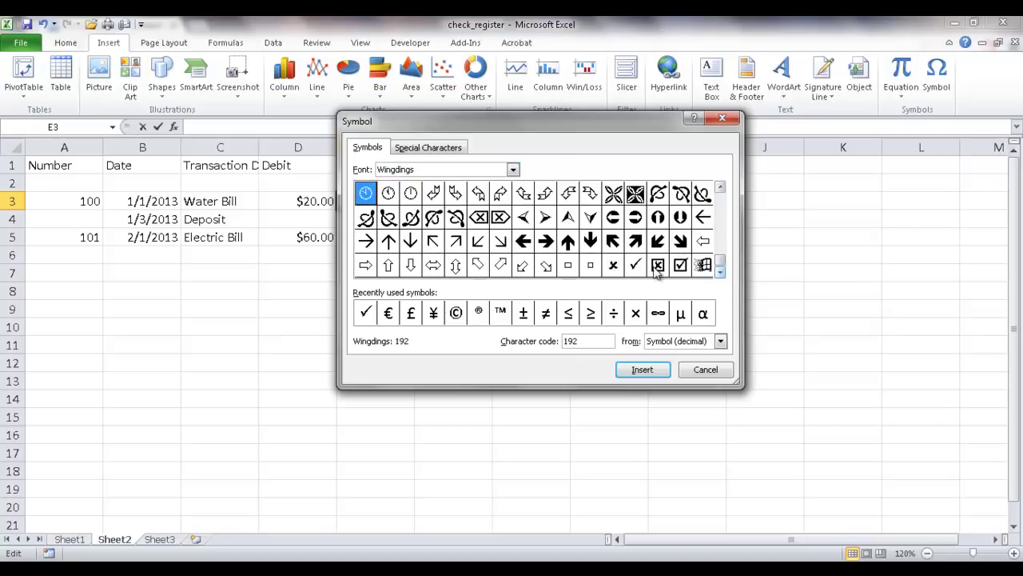
click(635, 267)
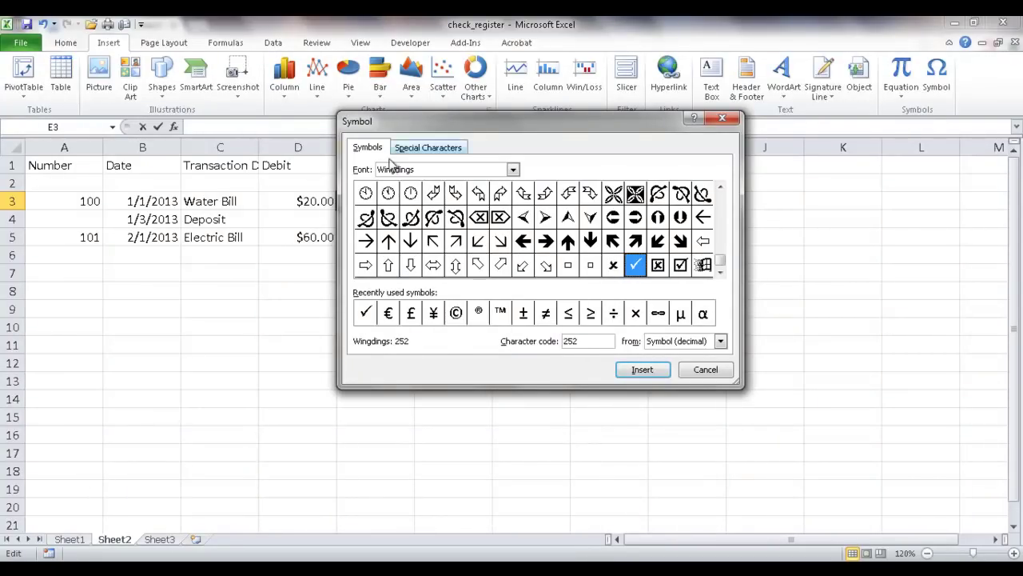
click(641, 370)
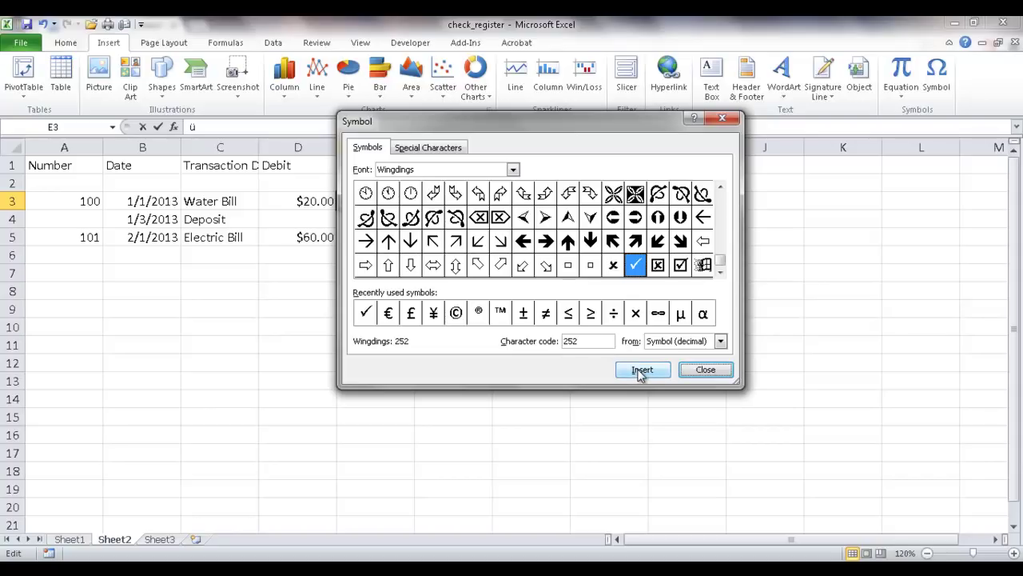
click(706, 369)
click(380, 234)
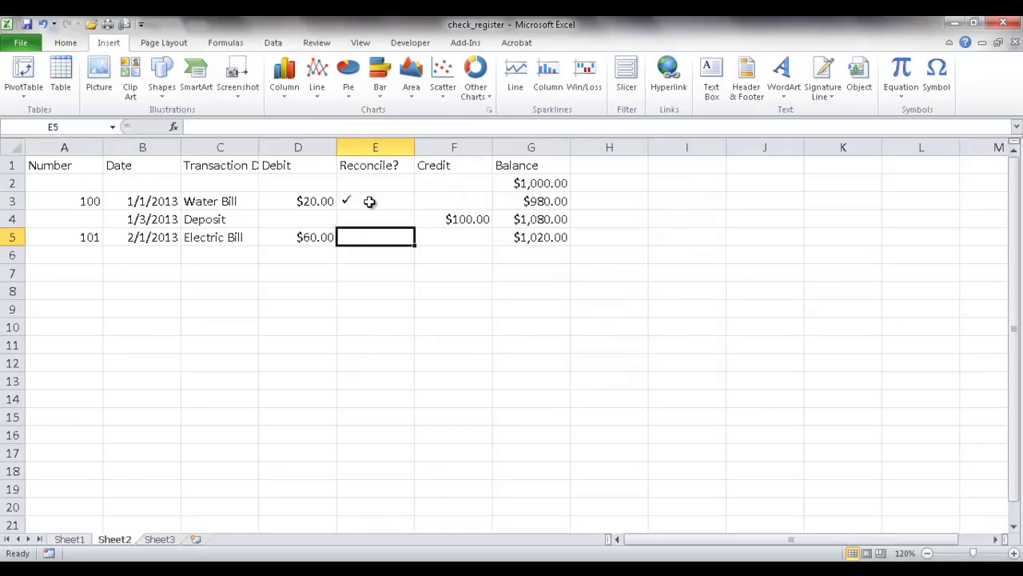
- Center the check mark horizontally in cell E3
click(368, 200)
click(68, 42)
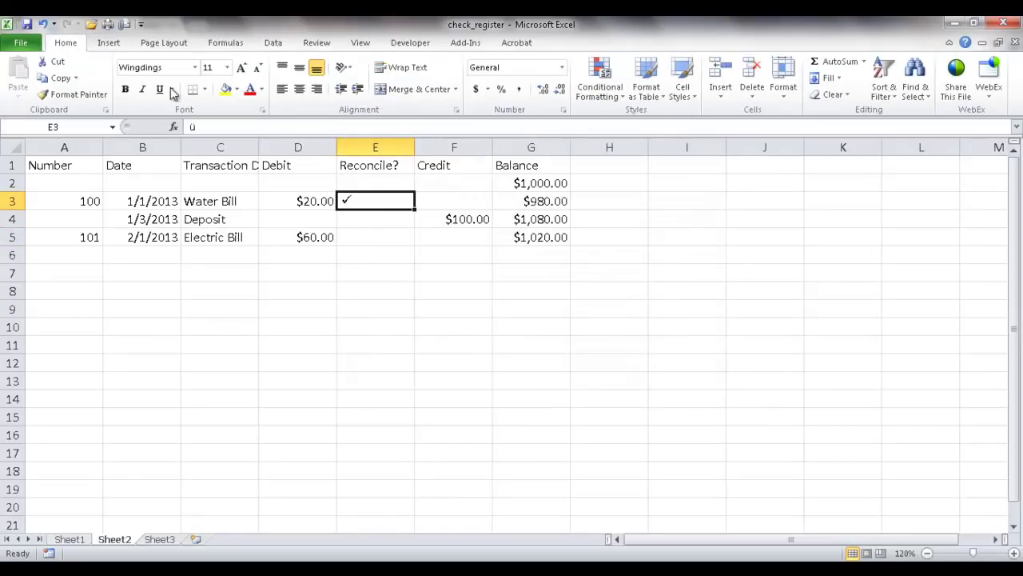
click(299, 89)
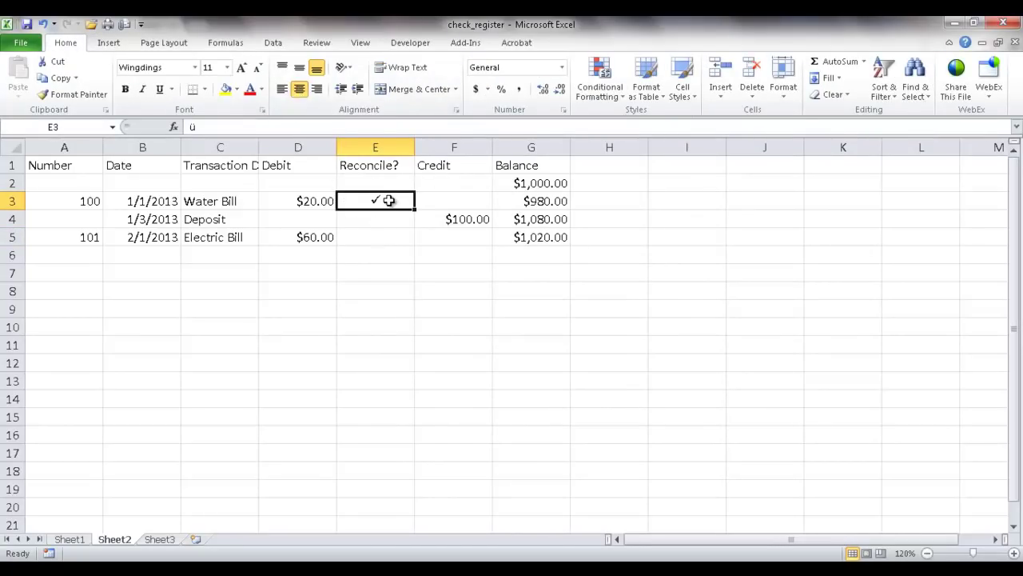
- Copy the check mark from cell E3 into cells E4 and E5
key(ctrl+c)
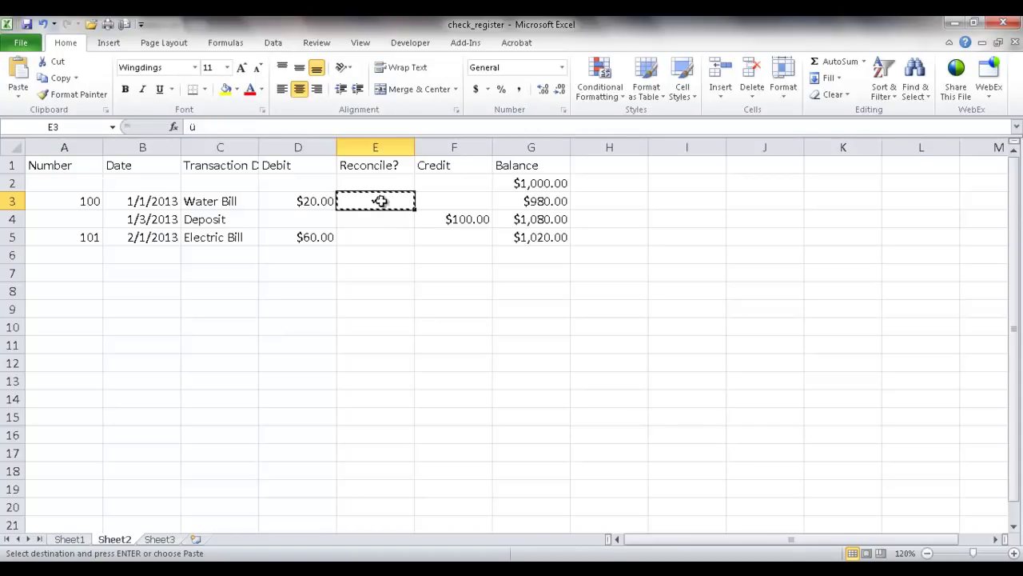
drag(381, 219, 380, 234)
key(ctrl+v)
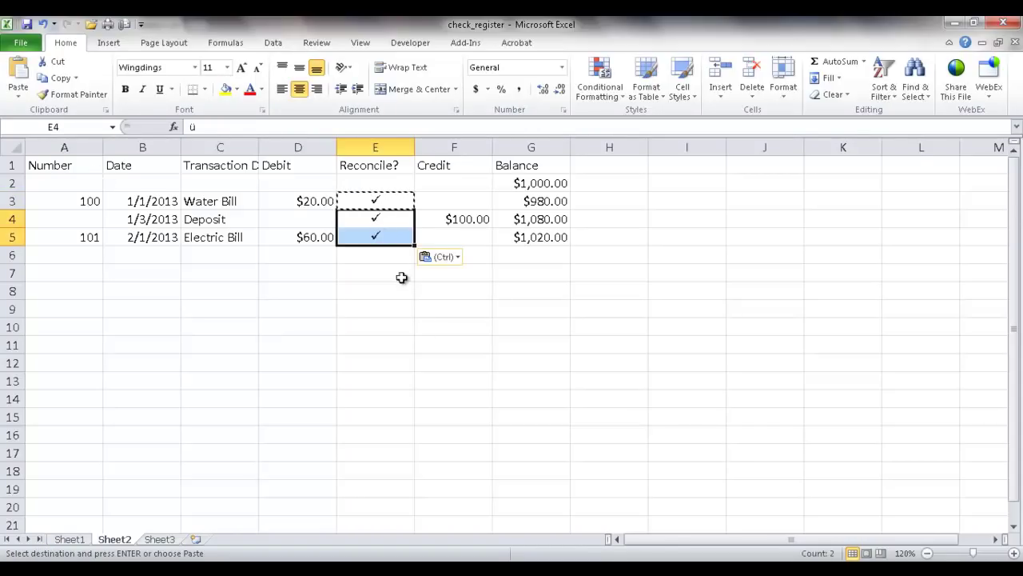
click(414, 344)
key(Escape)
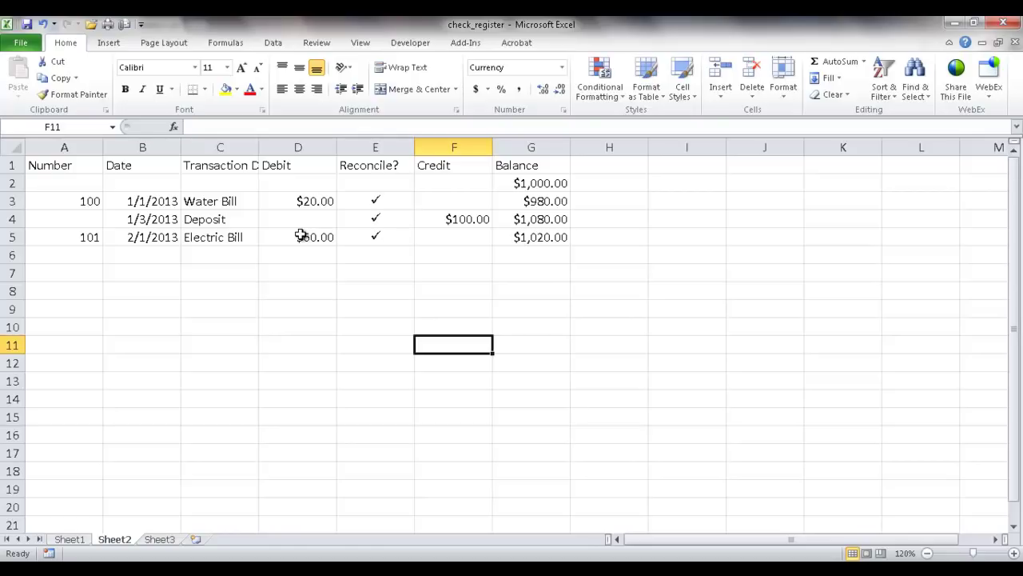
- Delete the pasted balance values in cells G3 to G5, keeping the opening balance in G2
click(532, 201)
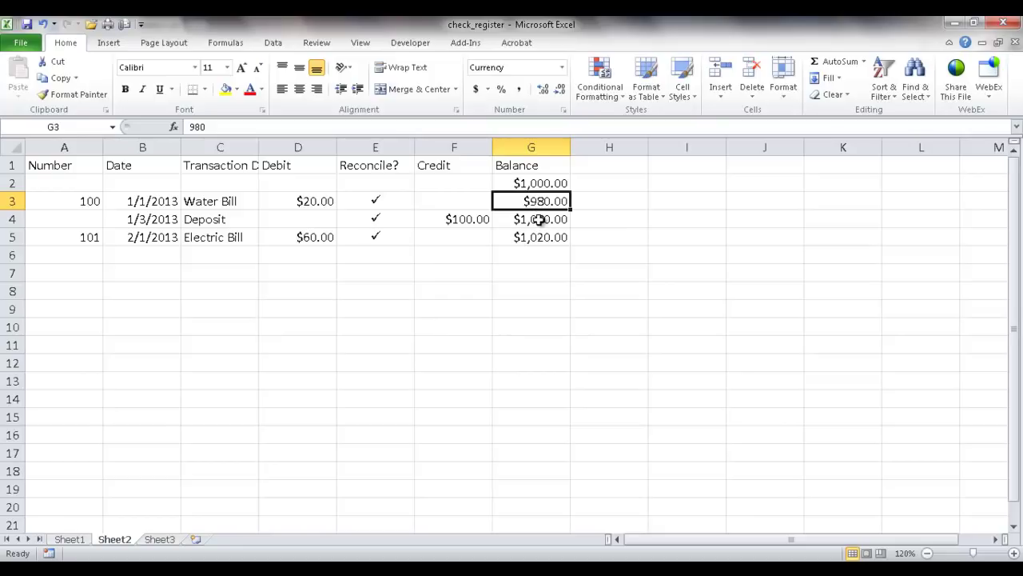
click(540, 219)
click(539, 237)
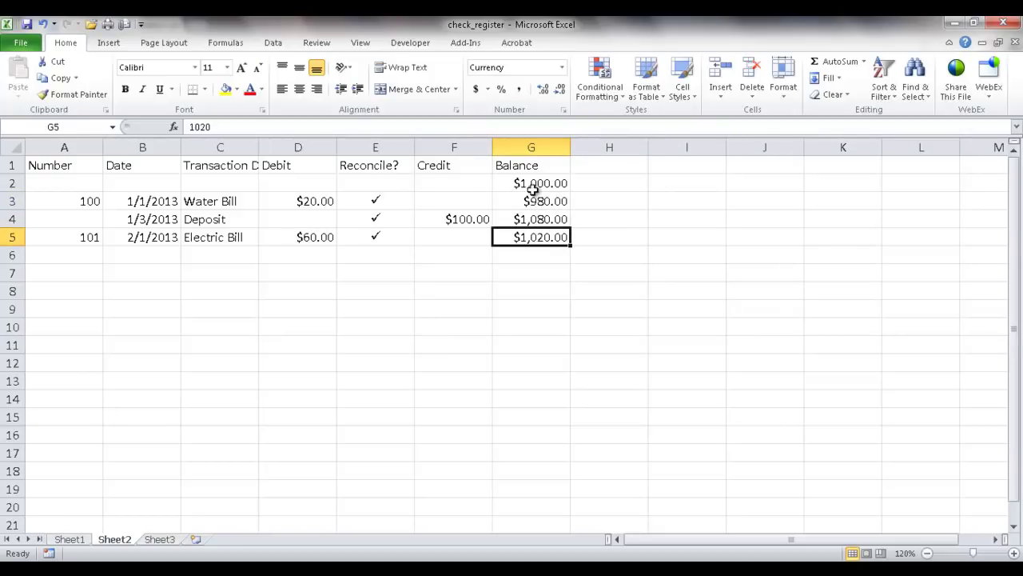
drag(532, 200, 532, 235)
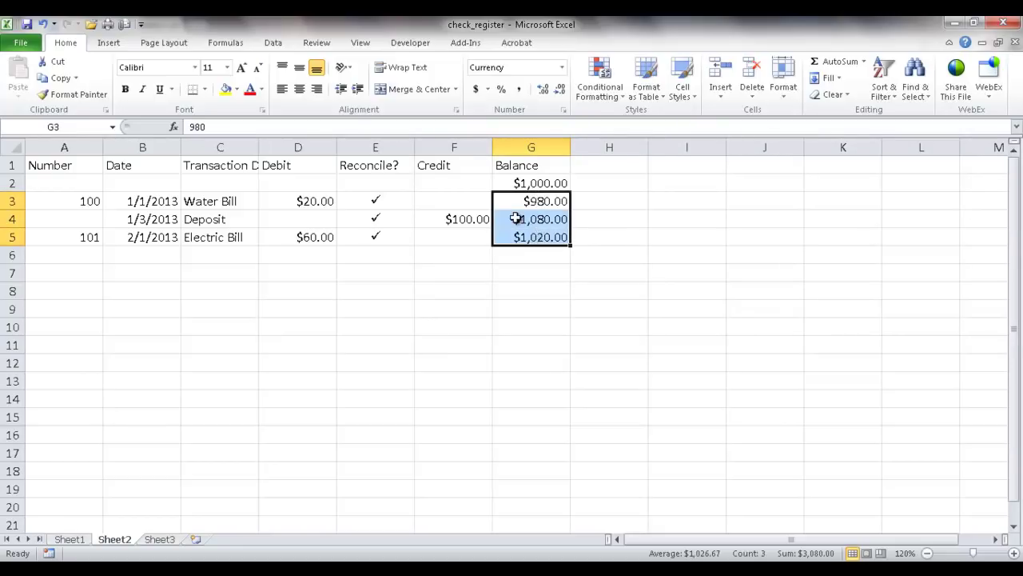
key(Delete)
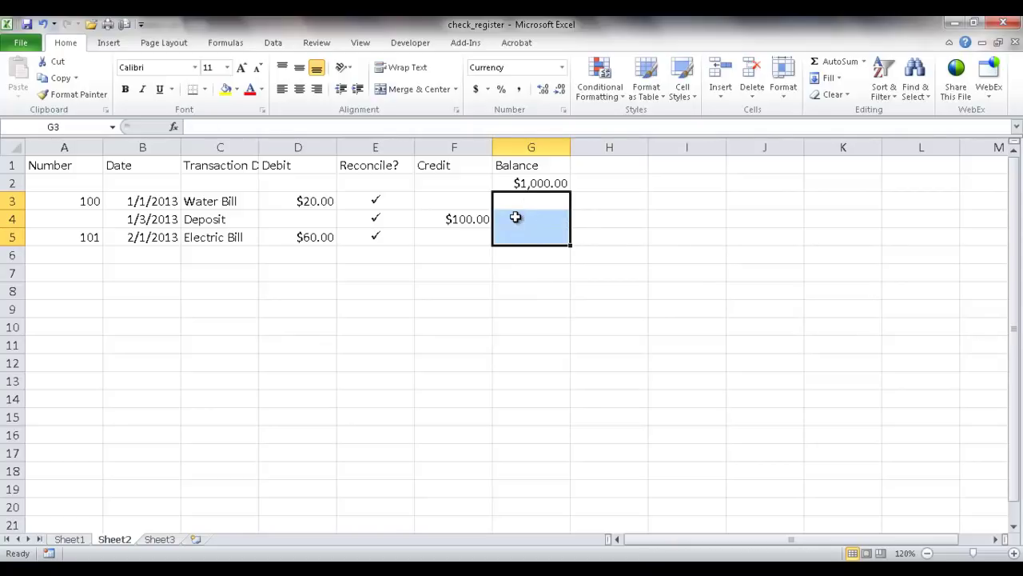
- Enter the running balance formula =G2-D3+F3 in cell G3 and fill it down through G5
click(531, 202)
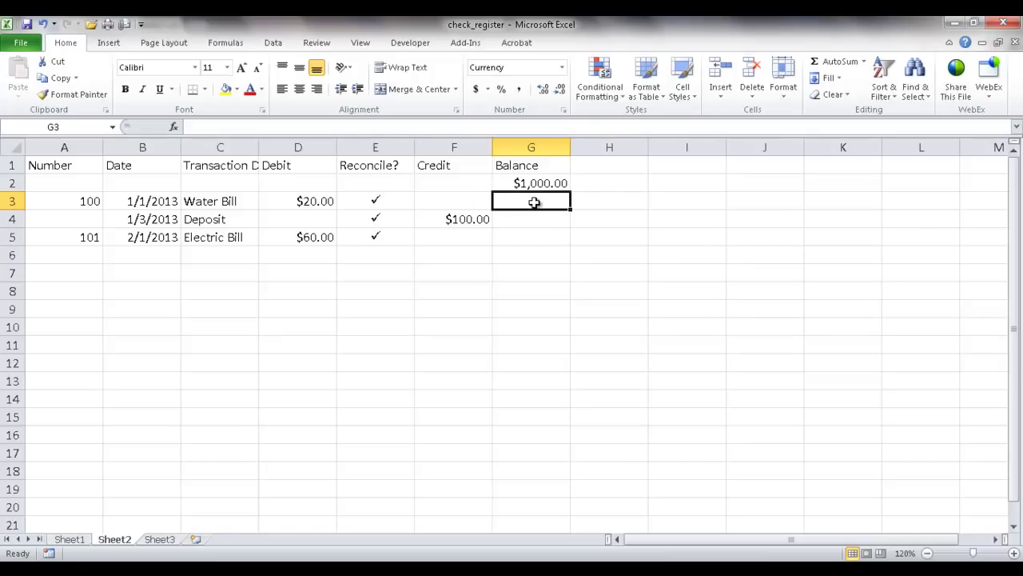
text(=)
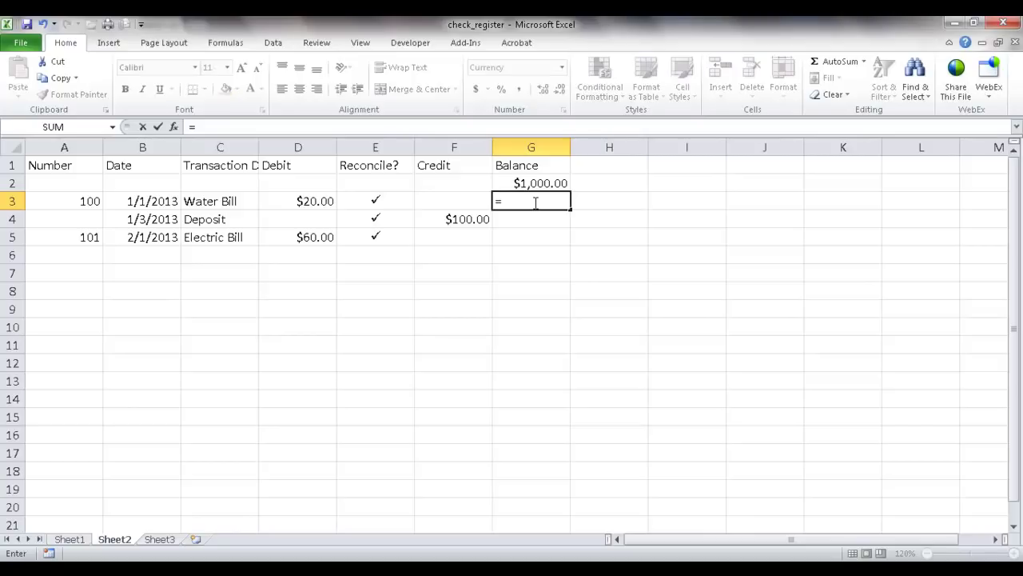
click(527, 182)
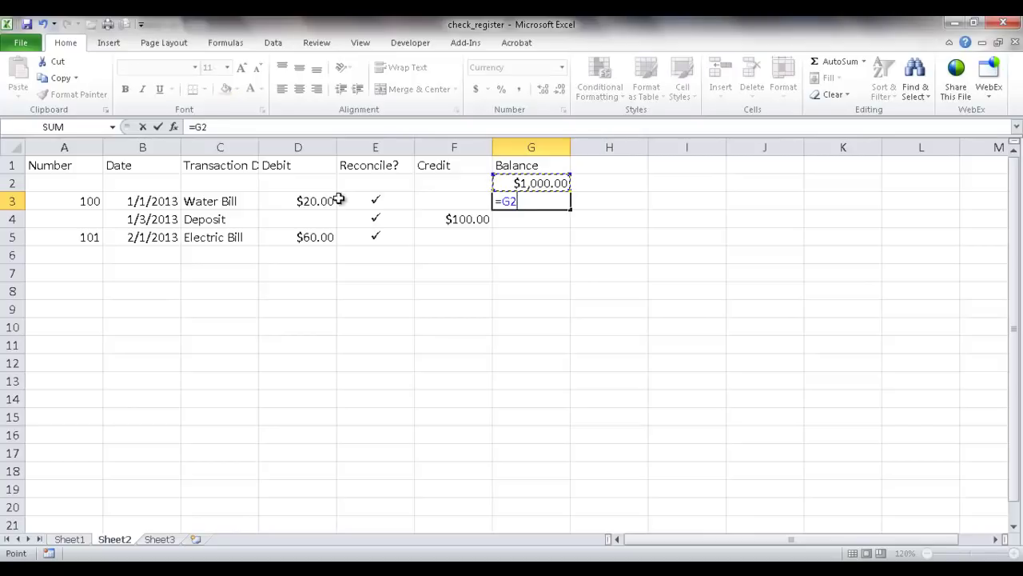
text(-)
click(286, 202)
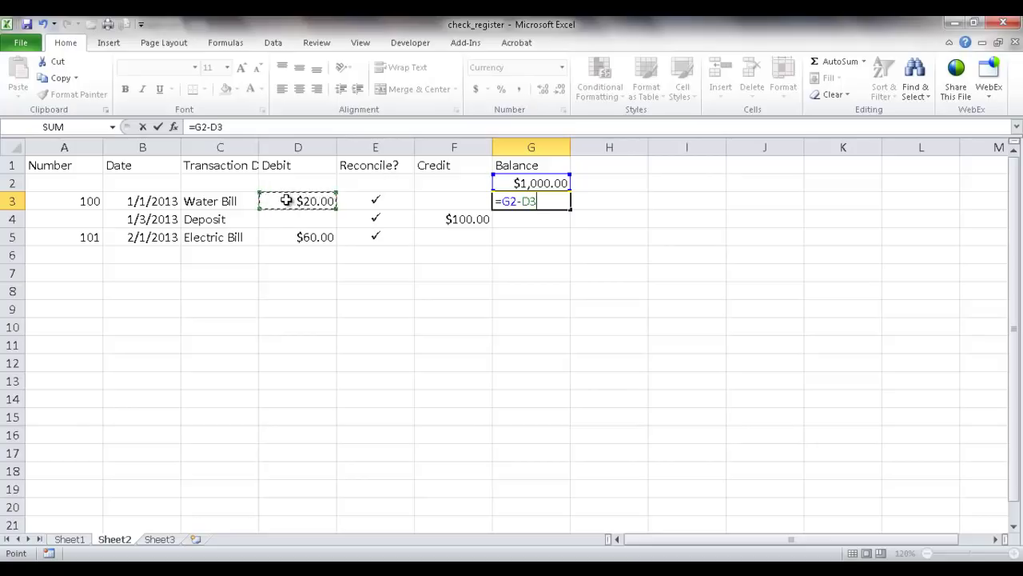
text(+)
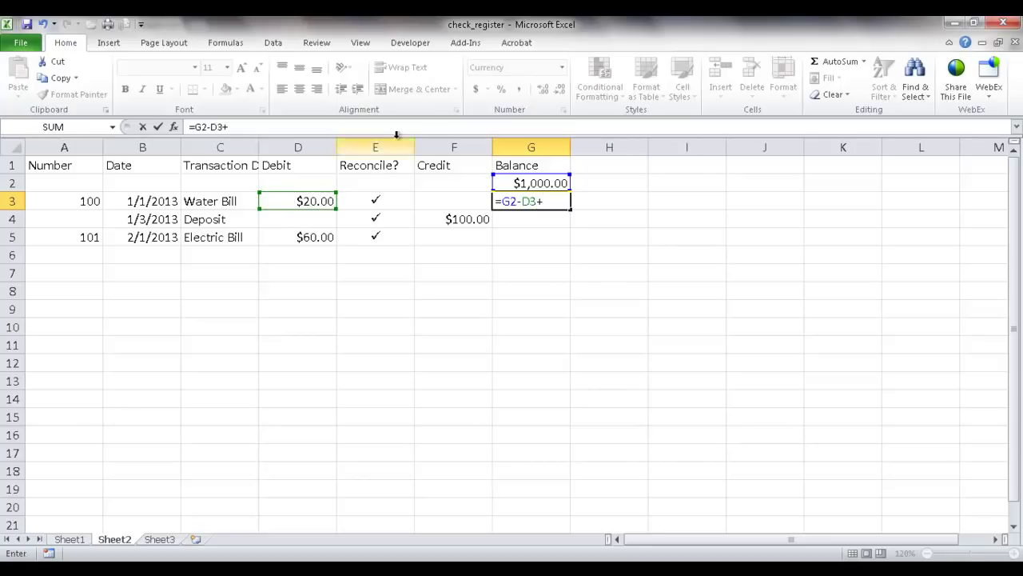
click(448, 202)
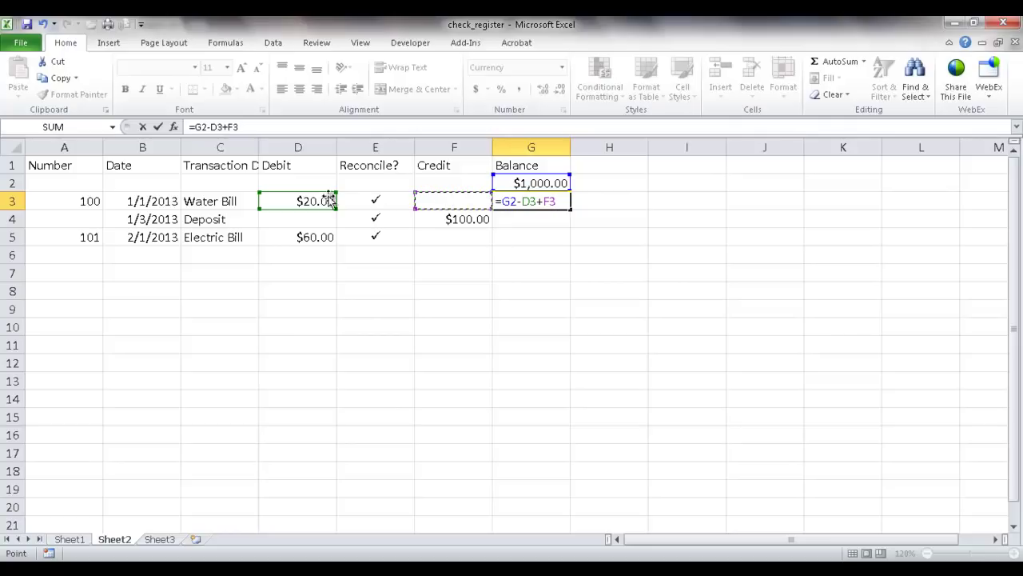
key(Return)
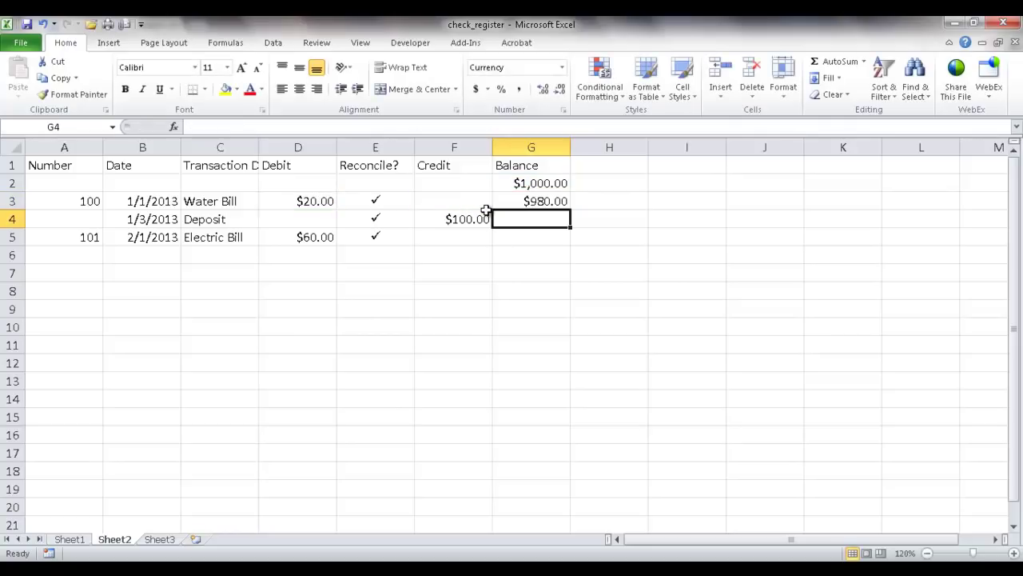
click(547, 203)
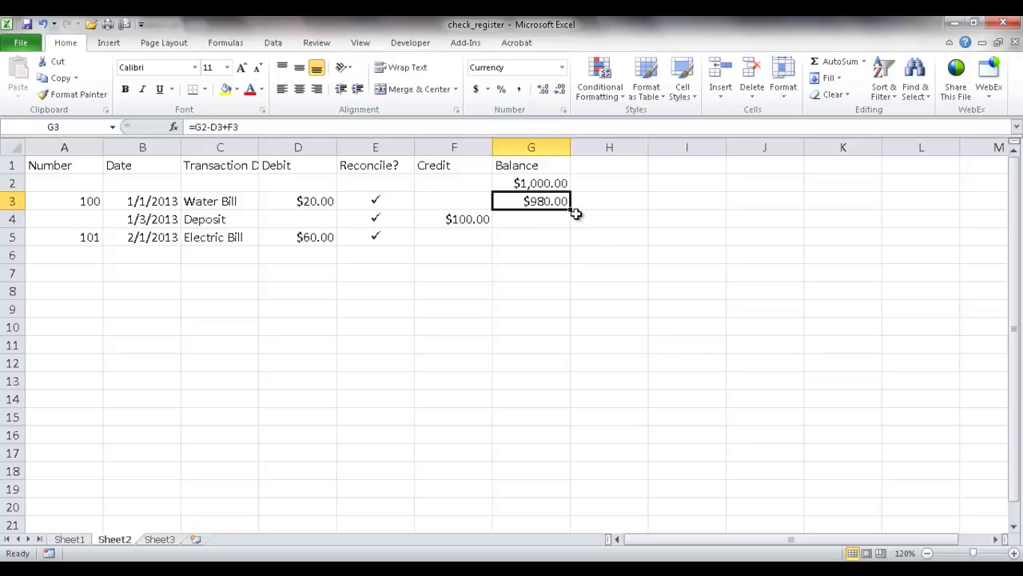
drag(573, 209, 573, 238)
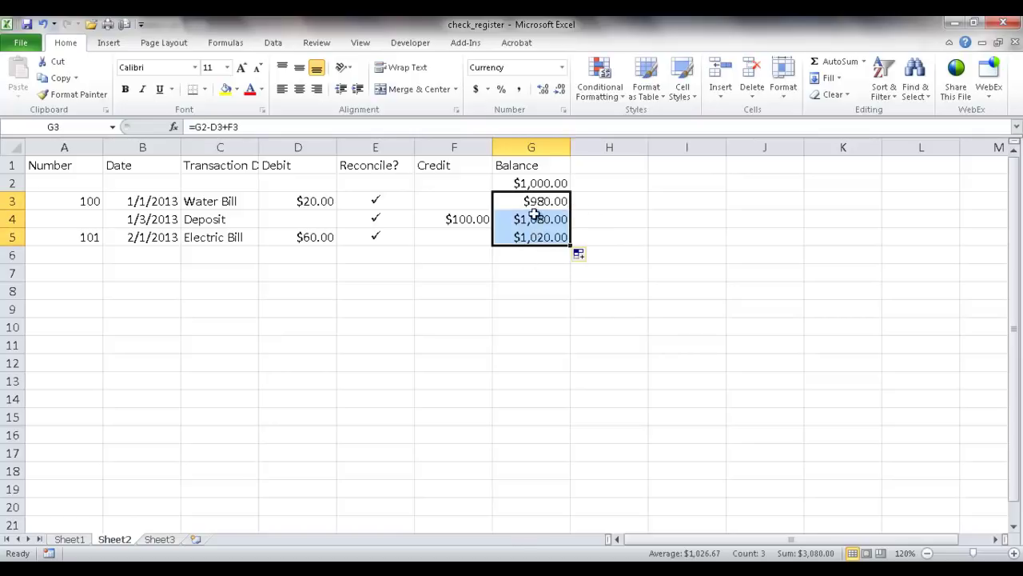
- Examine the running balance formulas in cells G3, G4 and G5 to compare their cell references
click(534, 201)
click(532, 219)
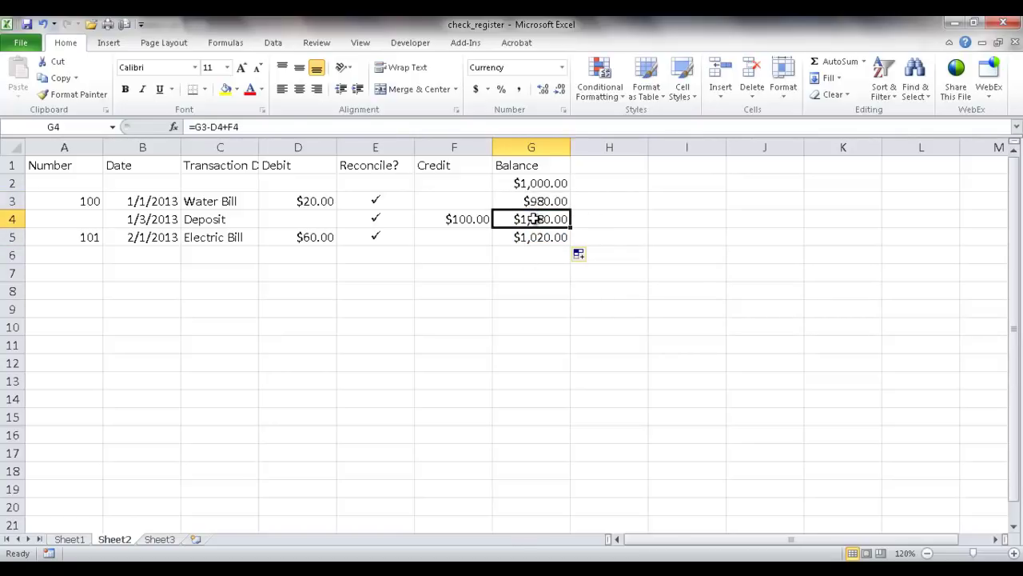
click(533, 236)
click(534, 203)
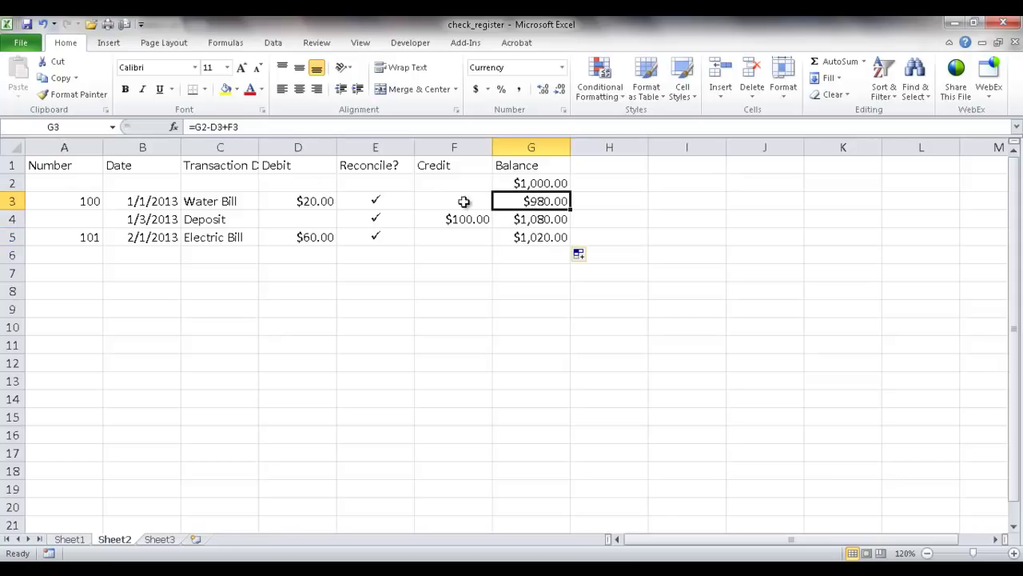
click(518, 219)
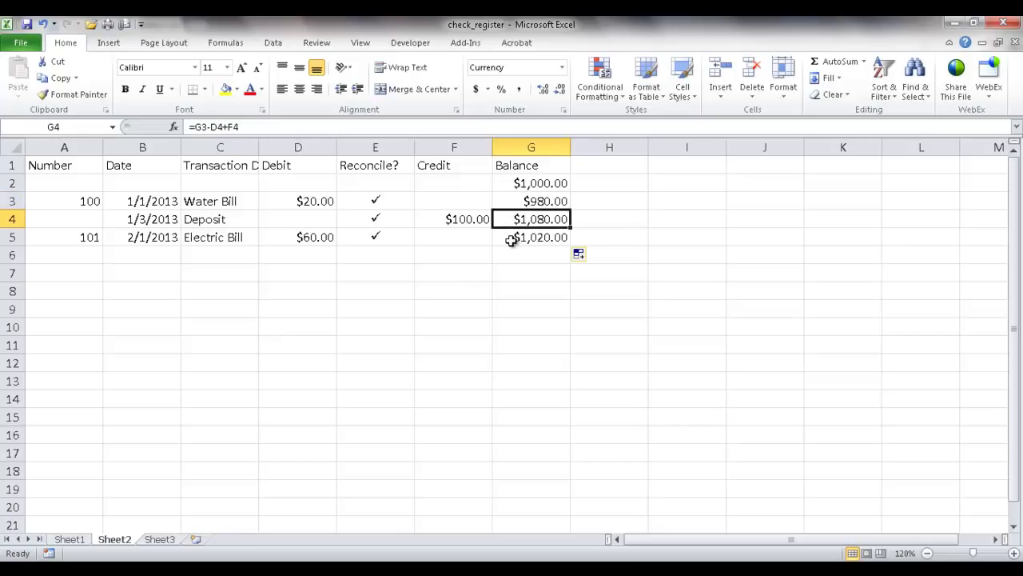
click(511, 237)
click(540, 201)
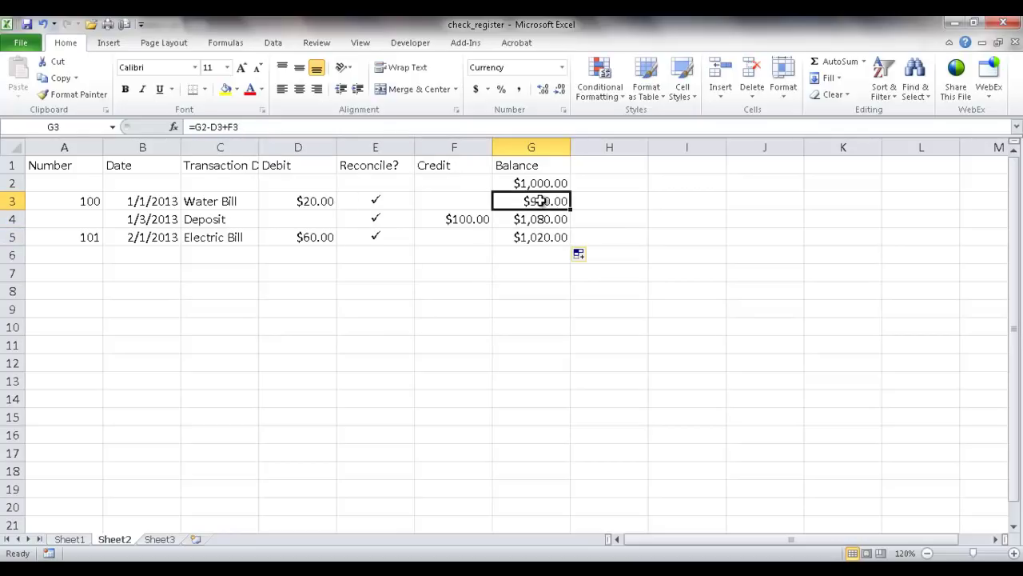
key(Down)
key(Down)
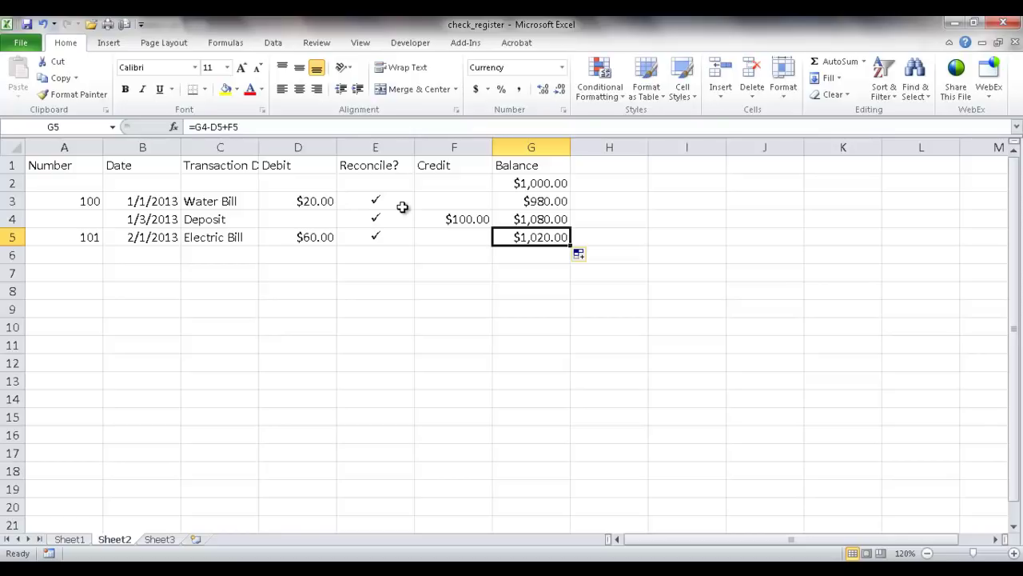
click(349, 203)
click(209, 200)
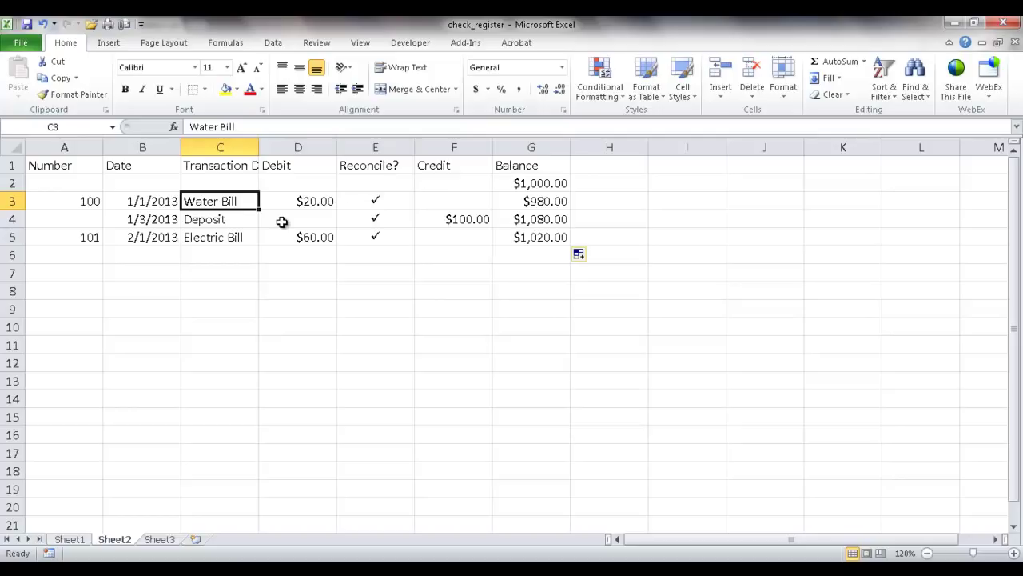
click(108, 42)
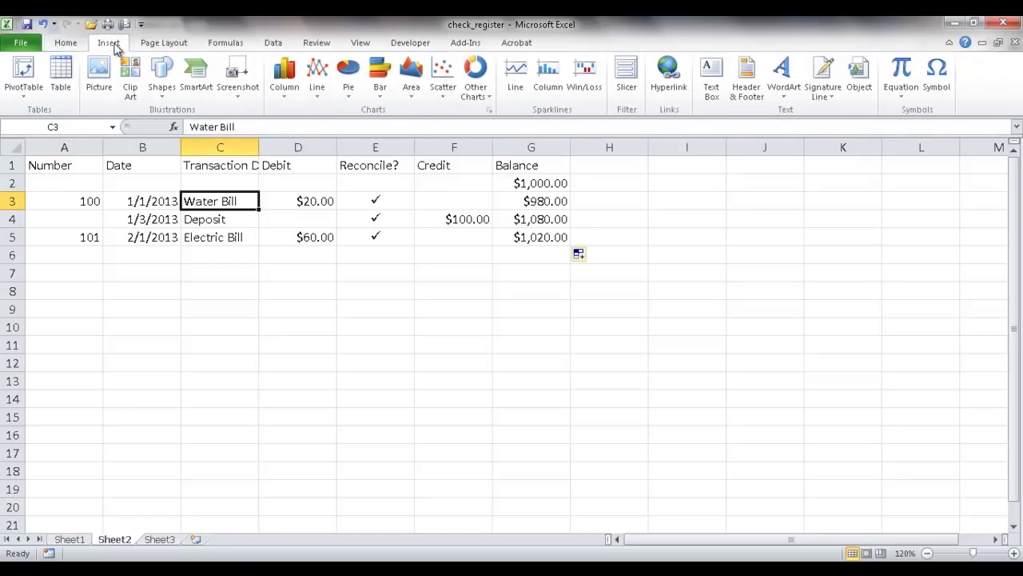
click(59, 77)
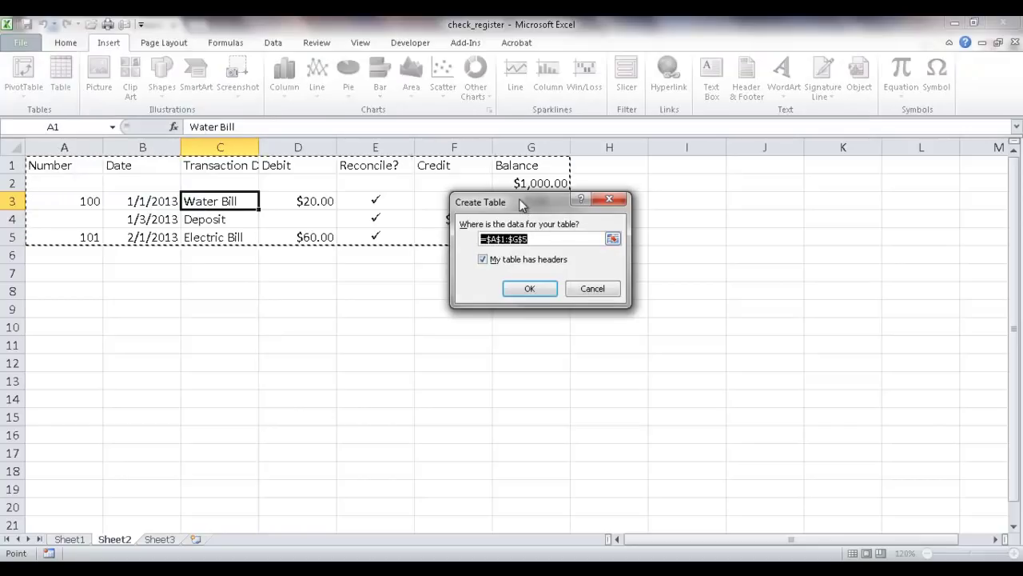
drag(520, 201, 691, 218)
click(766, 305)
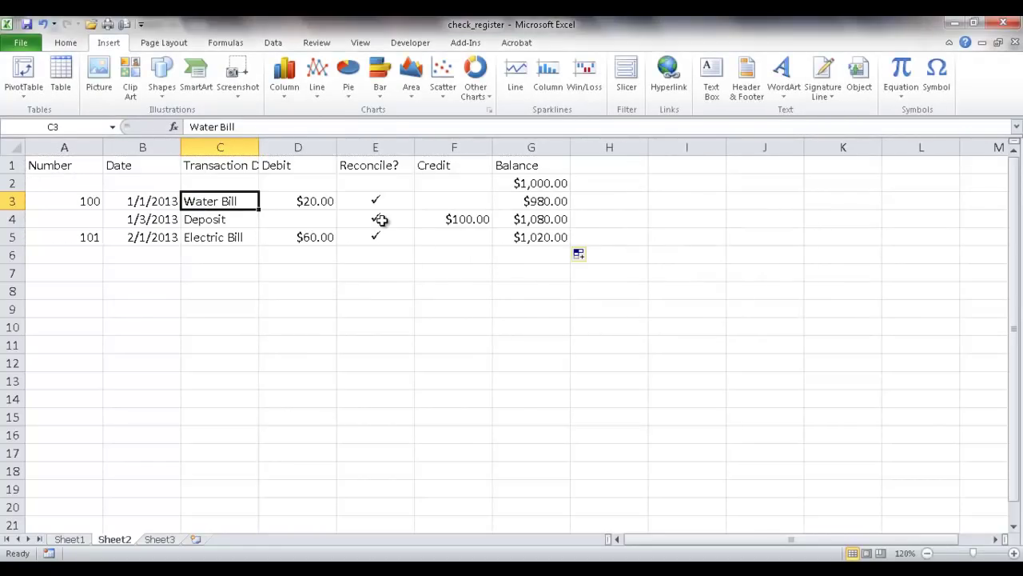
- Convert the register range A1:G5 on Sheet2 into a table that uses its first row as headers
key(ctrl+t)
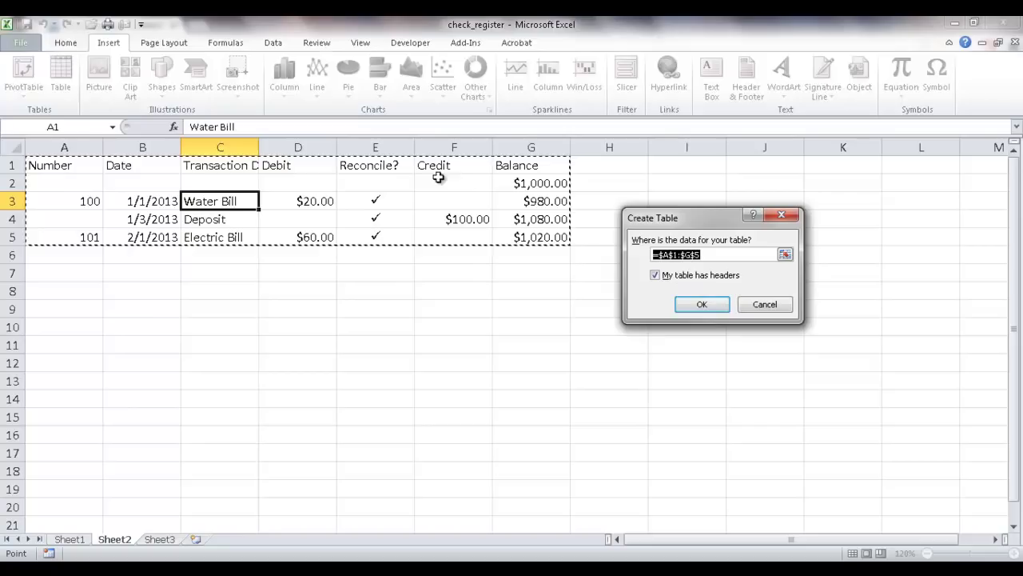
click(702, 304)
click(628, 360)
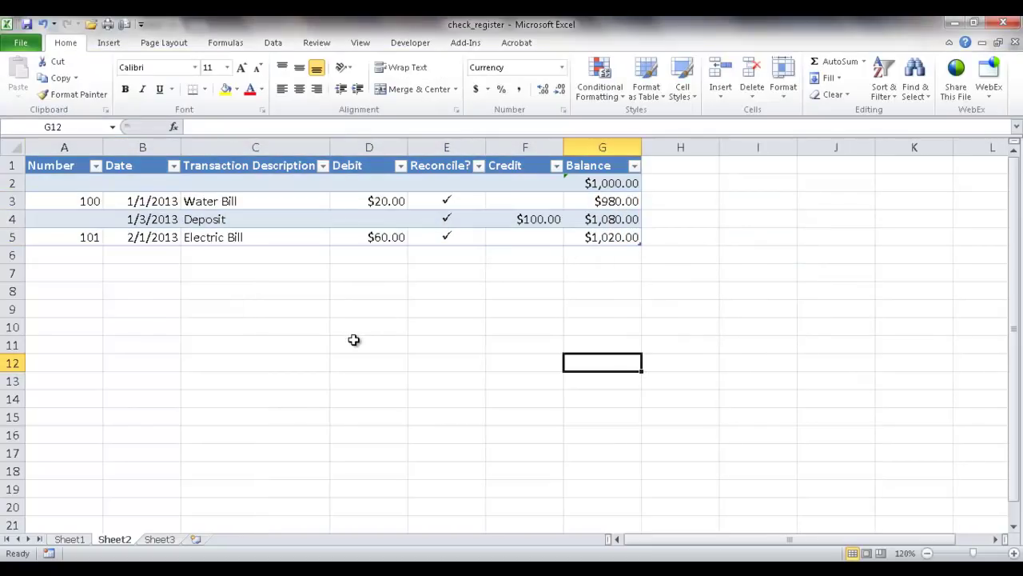
click(622, 237)
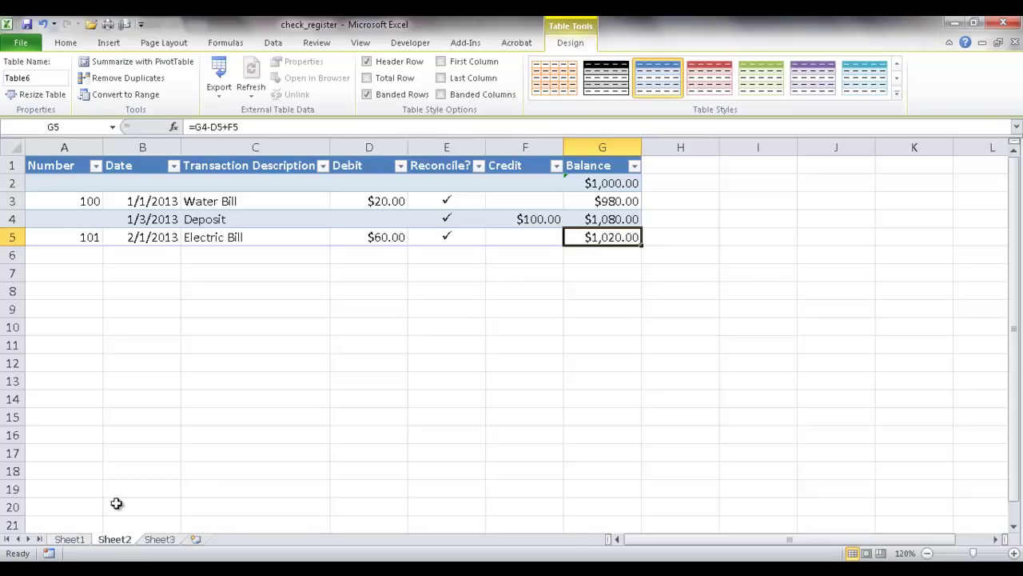
- On Sheet1, add a table row after the last transaction, enter Deposit as its description in C16, and inspect the balance formula in G16
click(80, 541)
click(589, 418)
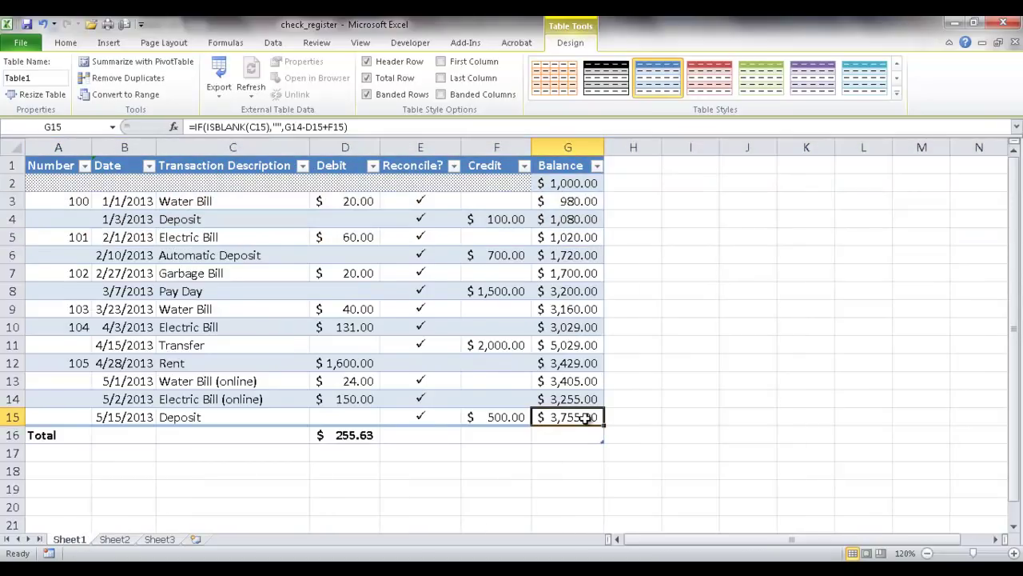
key(Tab)
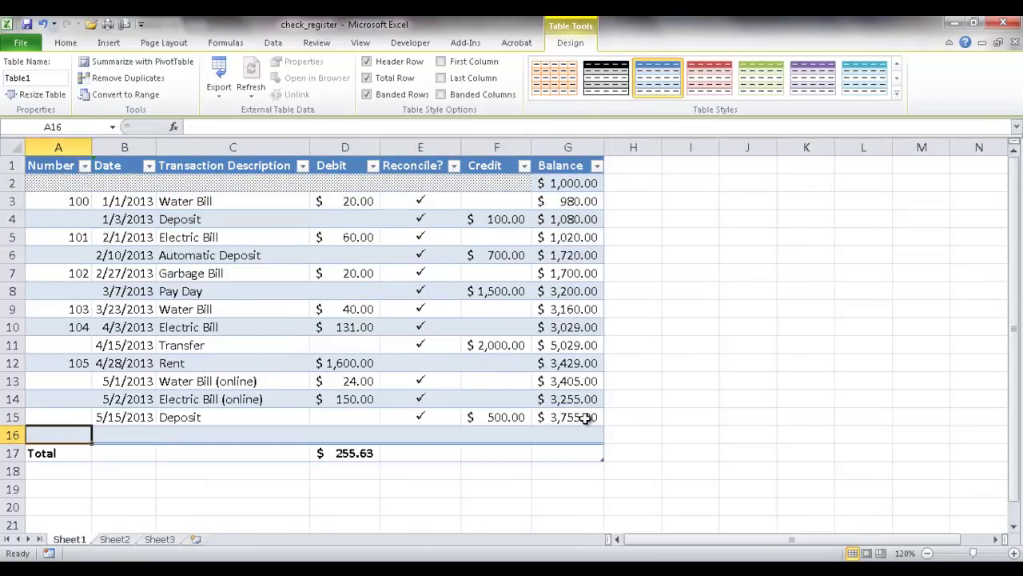
click(189, 432)
text(deposit)
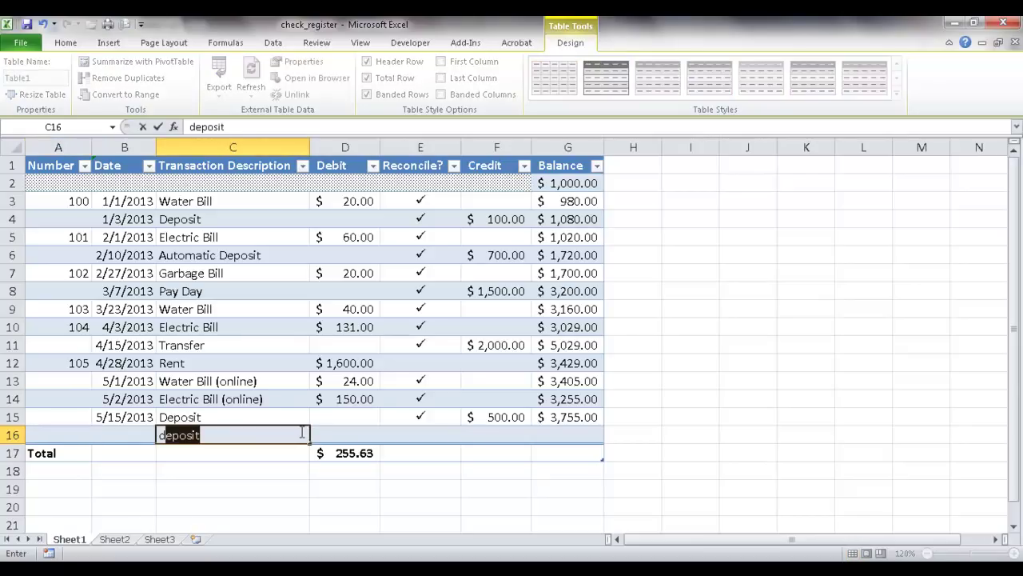
key(Tab)
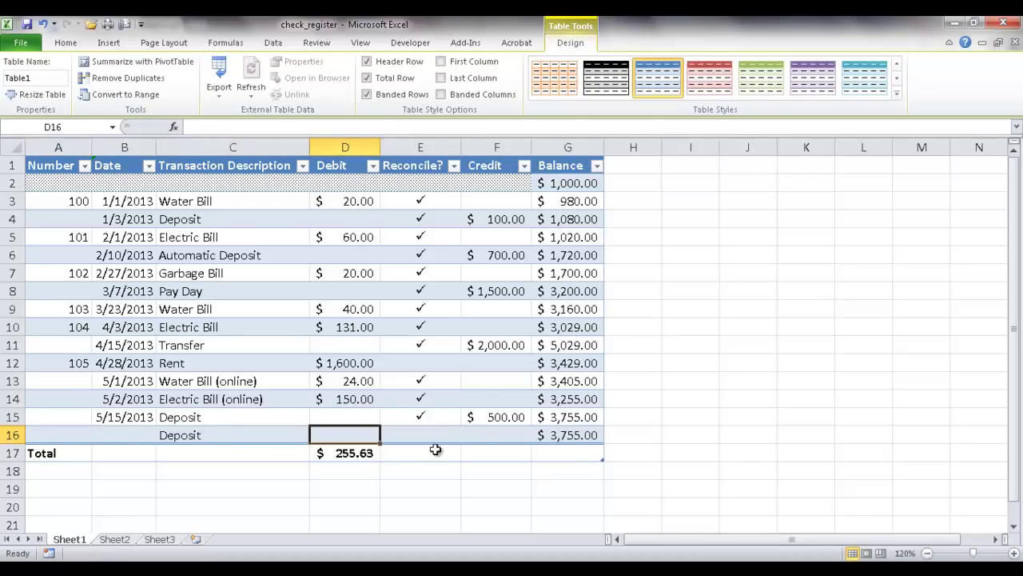
click(571, 434)
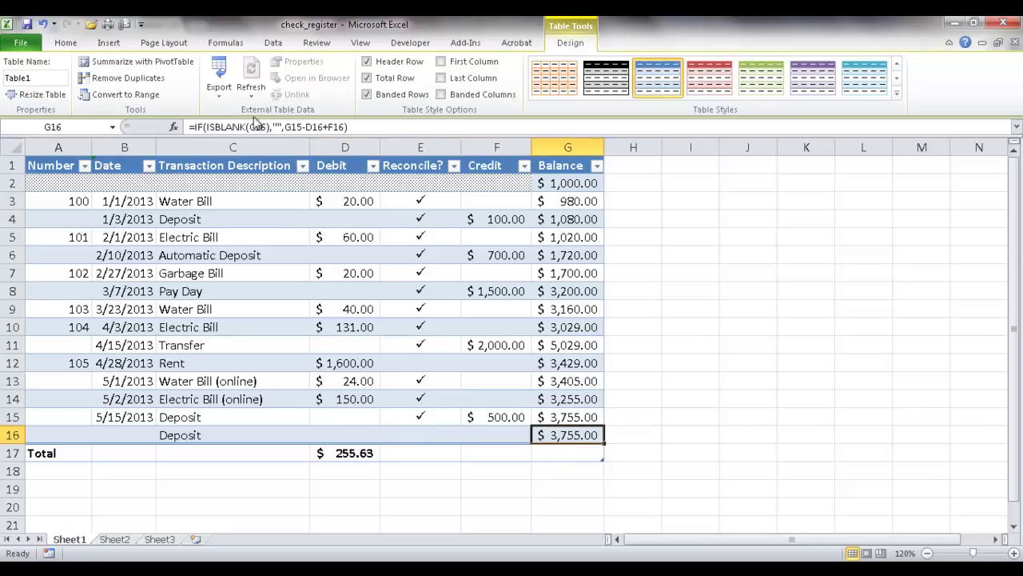
- On Sheet2, add a new row 6 at the end of the table and inspect its balance formula in G6
click(114, 540)
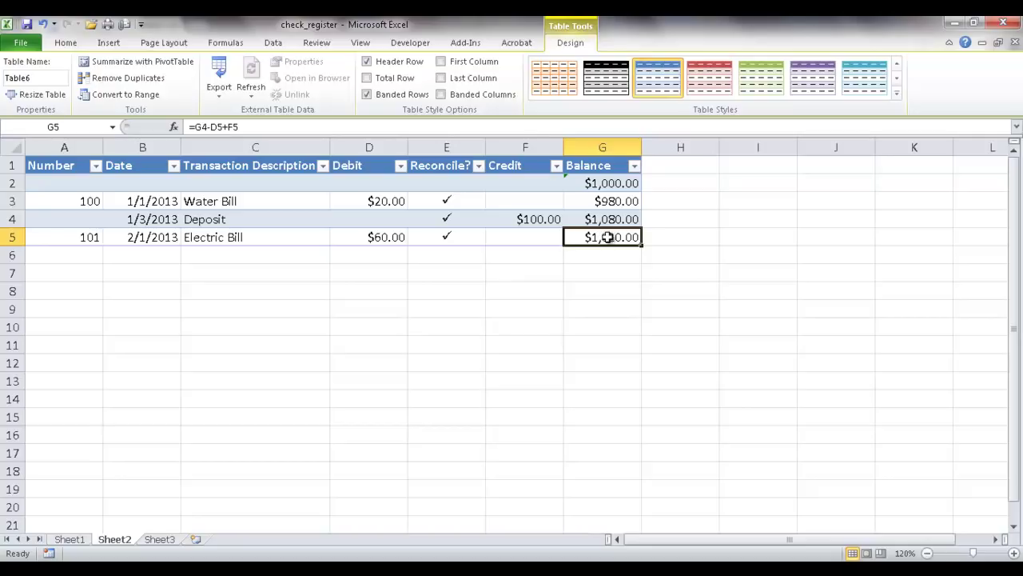
key(Tab)
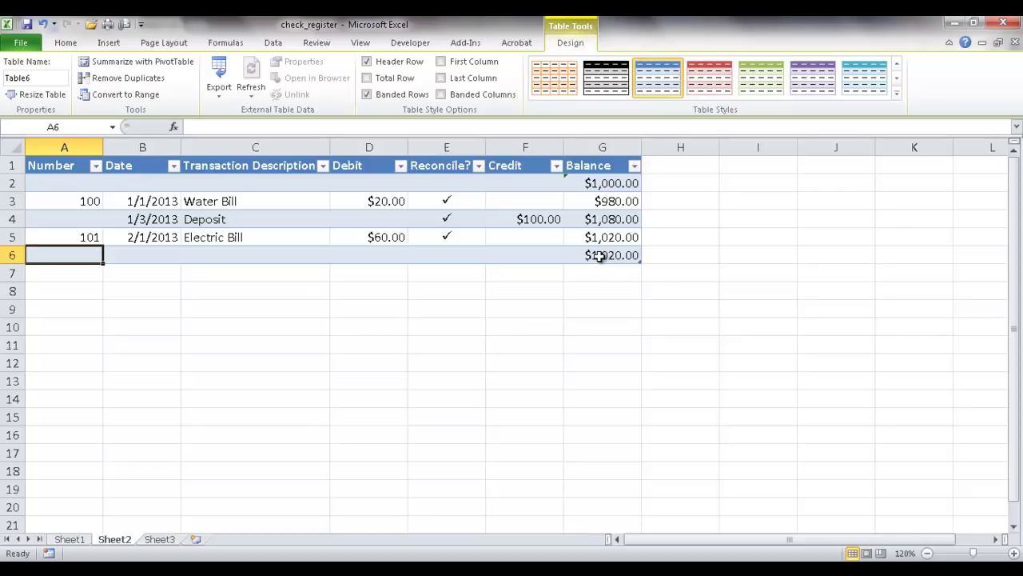
click(591, 254)
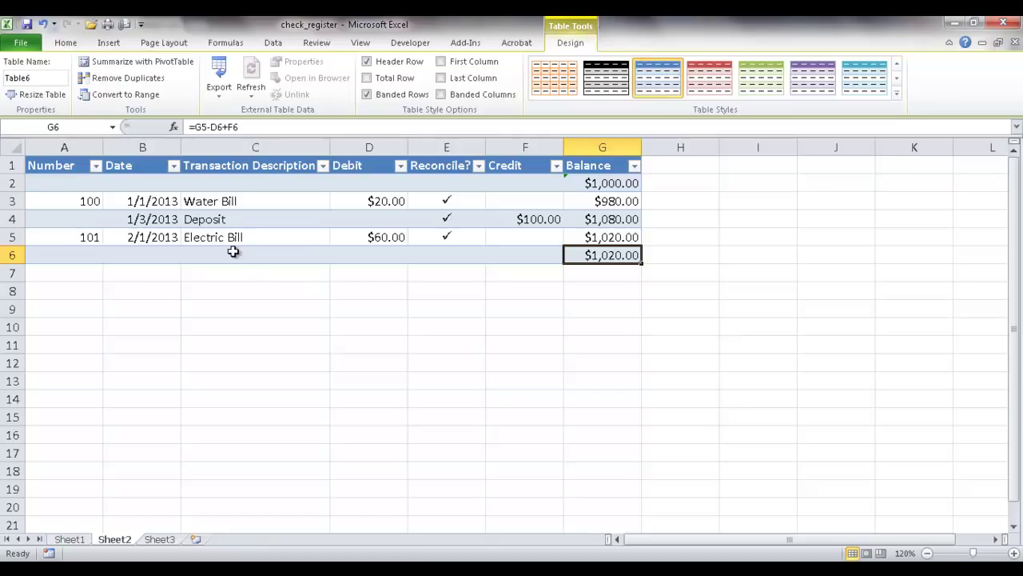
- Begin wrapping the balance formula in cell G3 in an IF function with an ISBLANK logical test
click(603, 199)
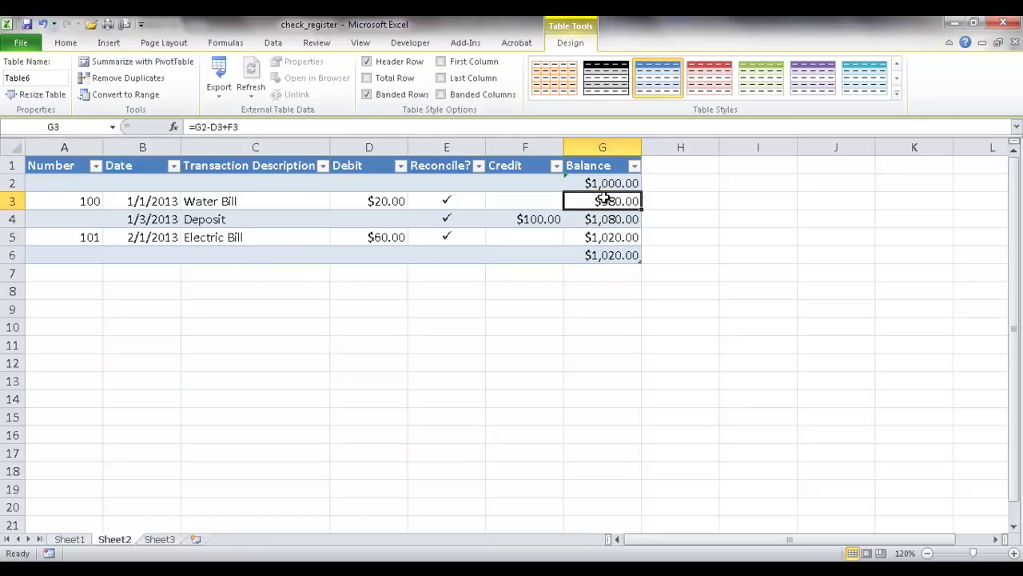
click(197, 127)
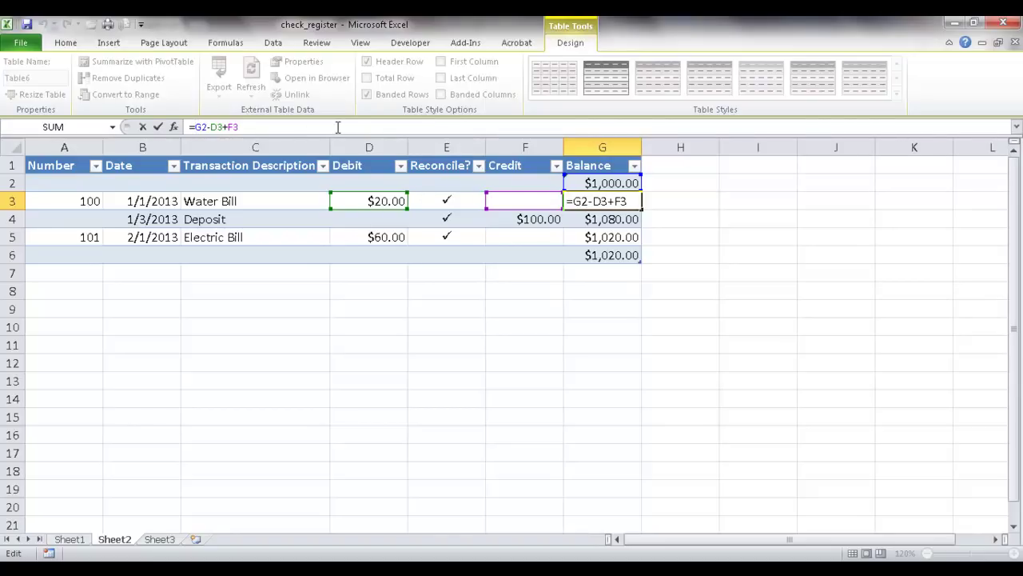
text(if()
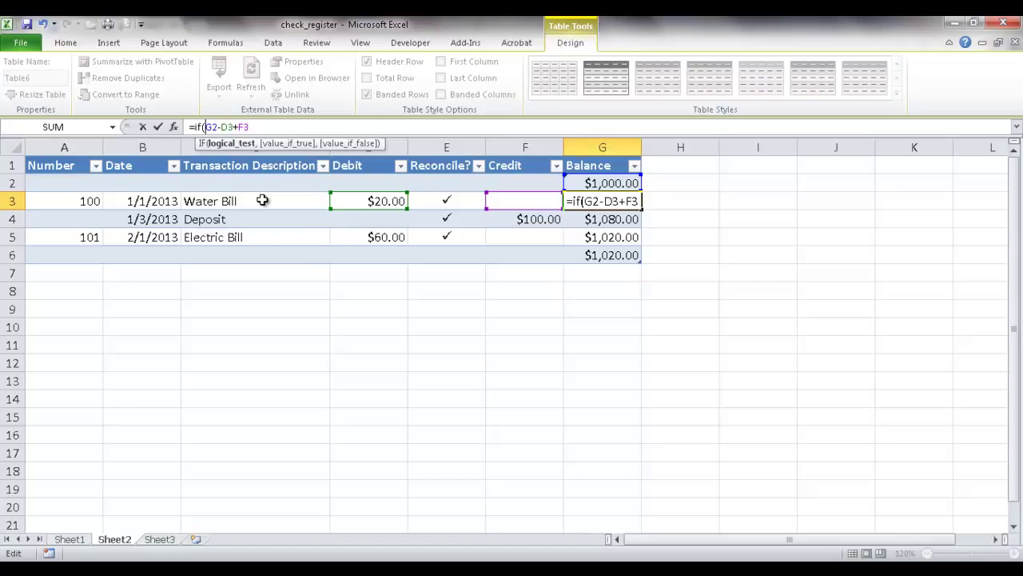
text(is)
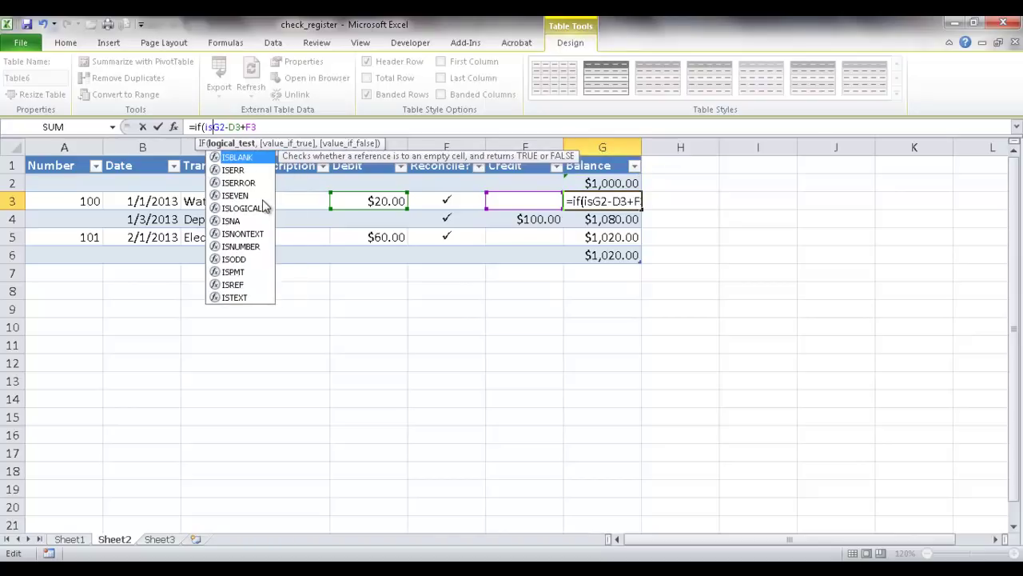
double_click(248, 158)
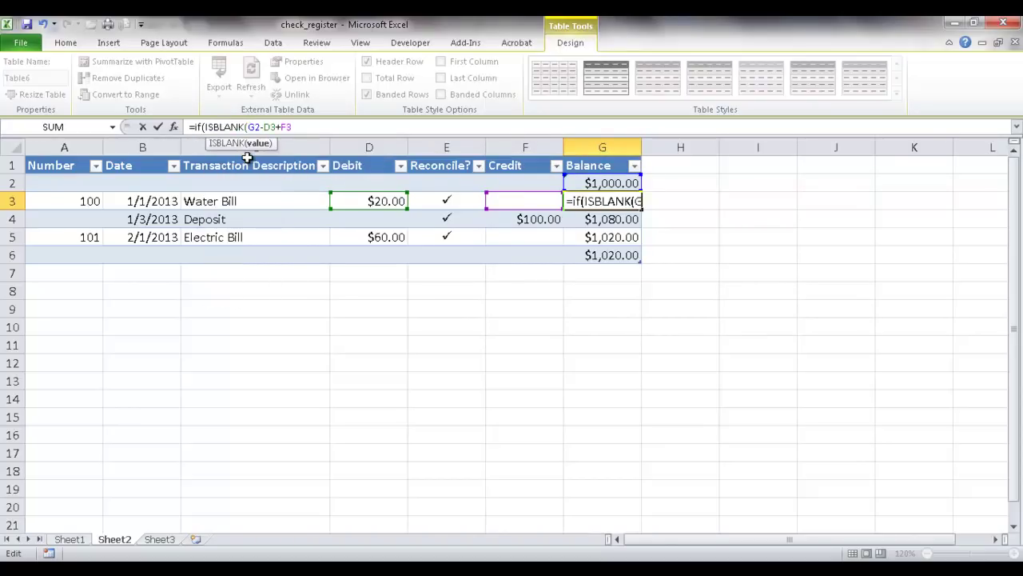
click(244, 201)
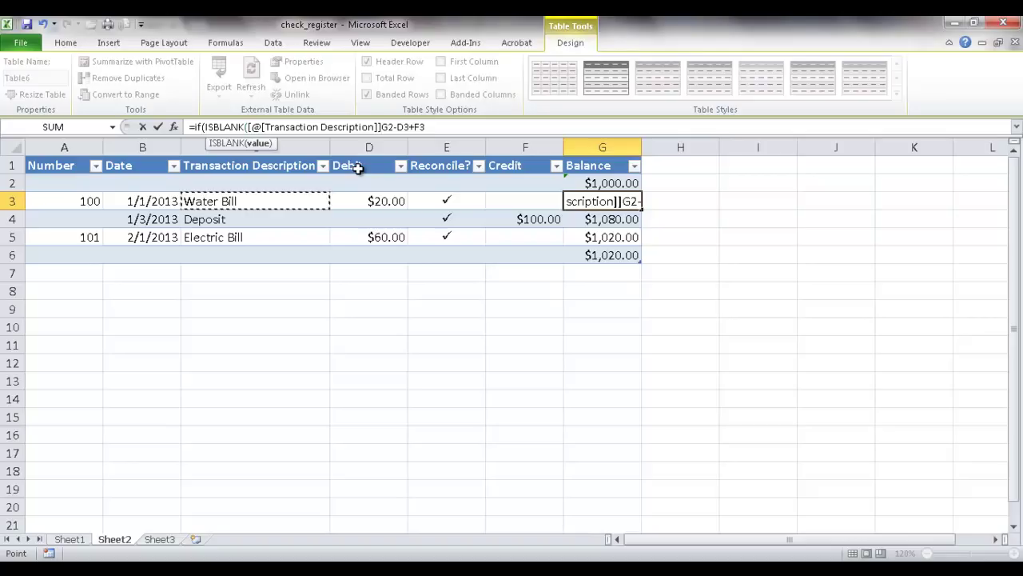
key(BackSpace)
key(BackSpace)
key(BackSpace)
key(BackSpace)
key(BackSpace)
key(BackSpace)
key(BackSpace)
key(BackSpace)
key(BackSpace)
key(BackSpace)
key(BackSpace)
key(BackSpace)
key(BackSpace)
key(BackSpace)
key(BackSpace)
key(BackSpace)
key(BackSpace)
key(BackSpace)
key(BackSpace)
key(BackSpace)
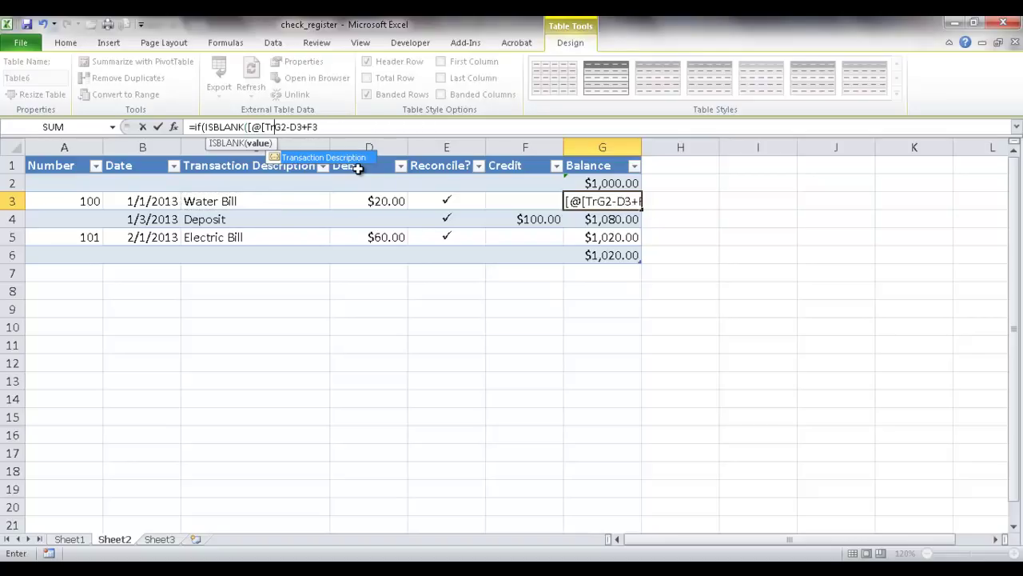
key(BackSpace)
key(BackSpace)
key(BackSpace)
key(BackSpace)
key(BackSpace)
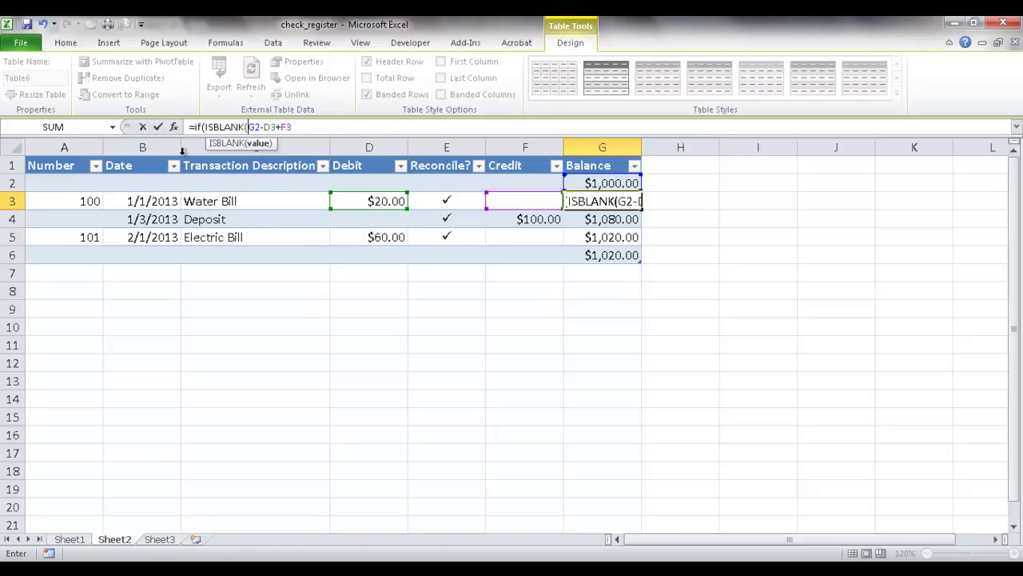
- Complete the G3 formula as =IF(ISBLANK(C3),"",G2-D3+F3) and fill it down through G6
text(c3)
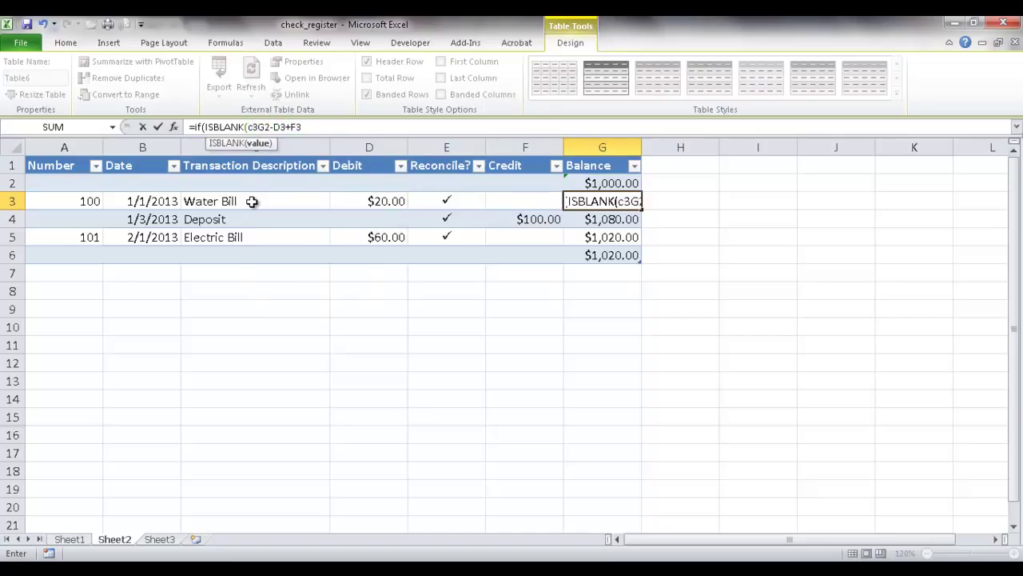
text())
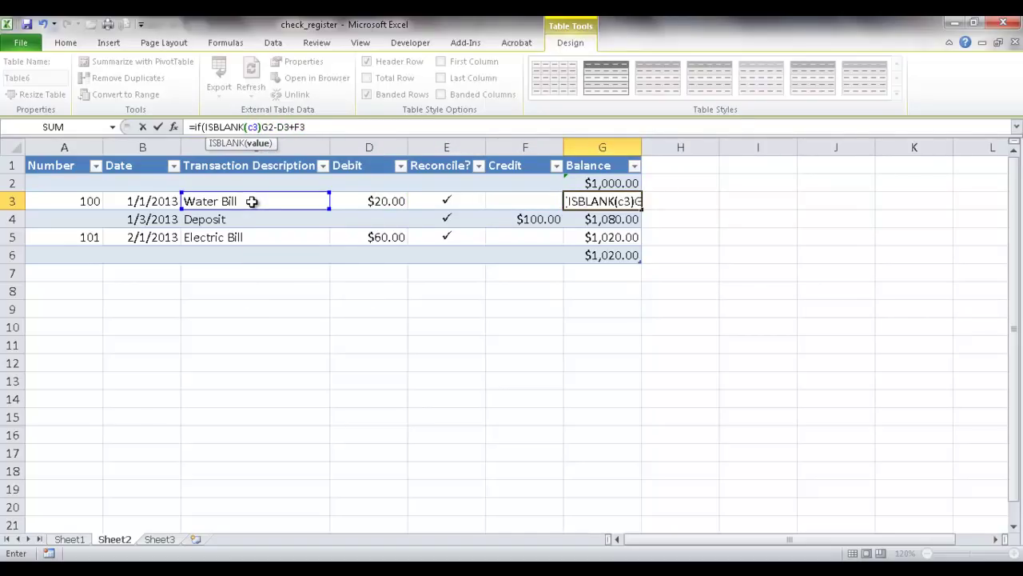
click(246, 127)
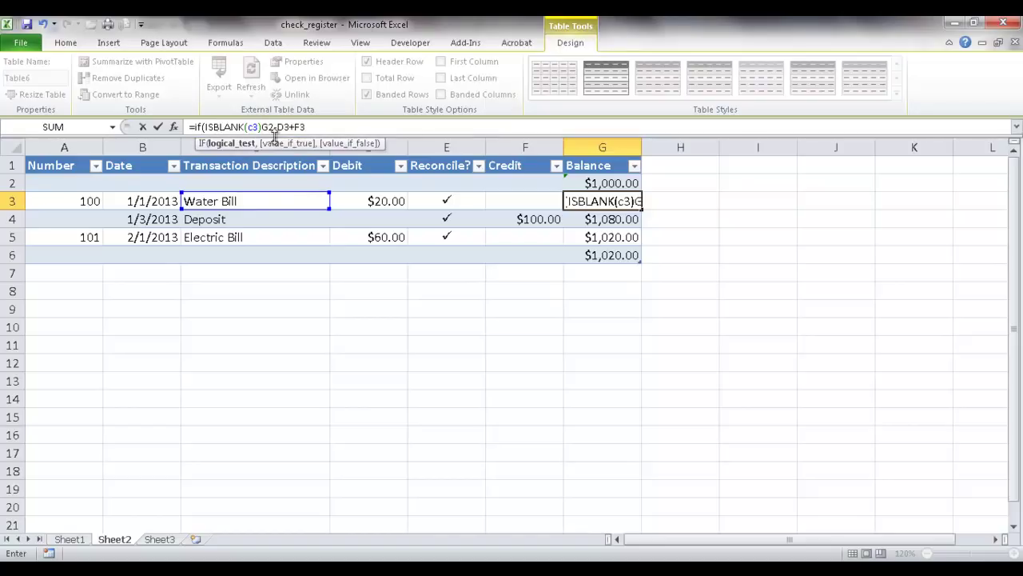
text(,)
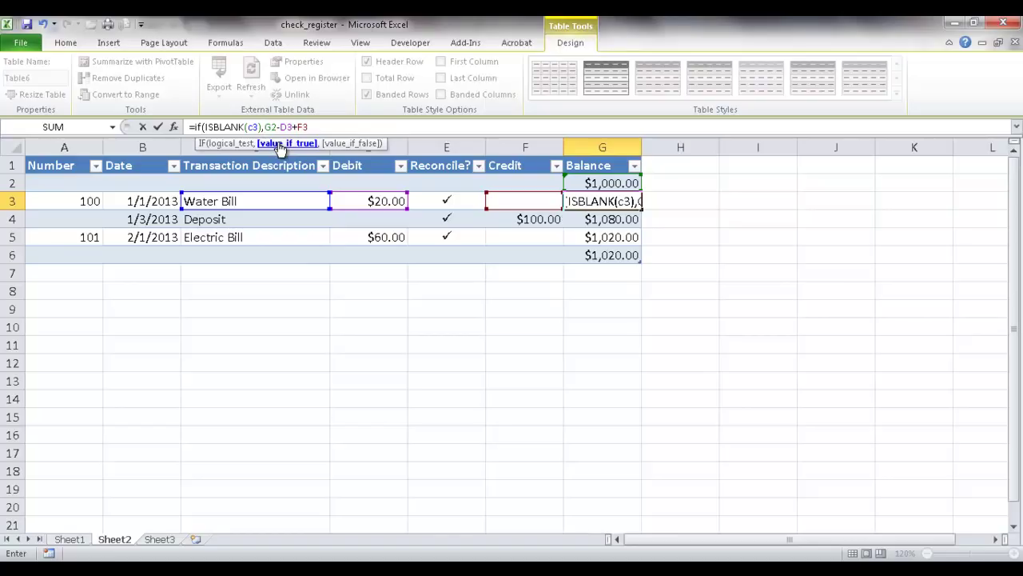
text("")
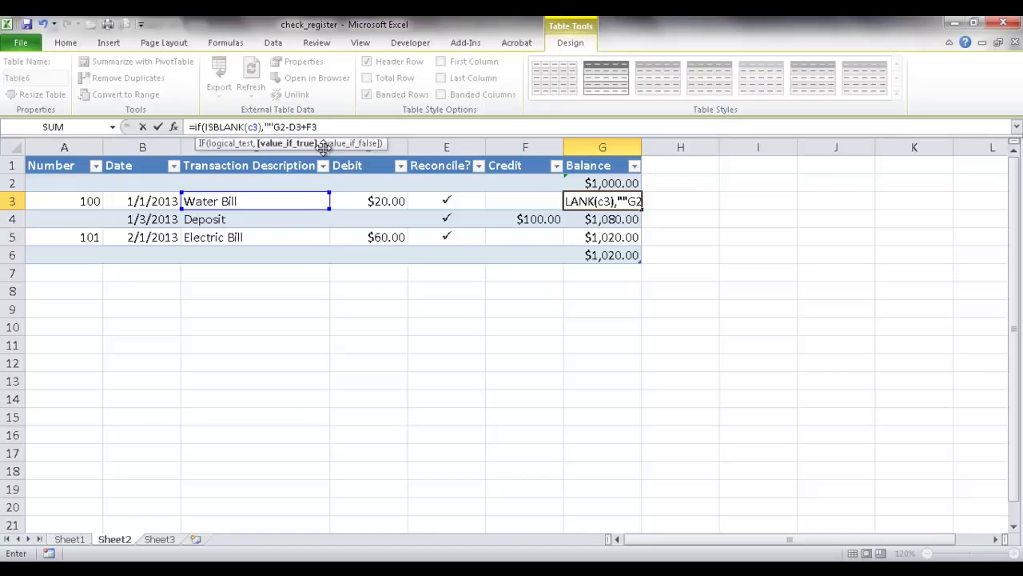
text(,)
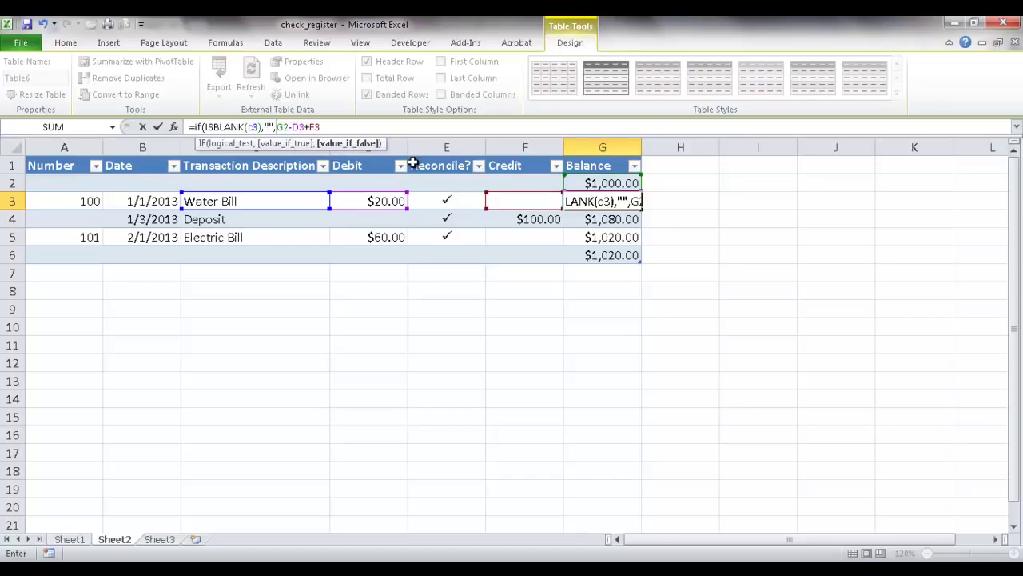
key(Return)
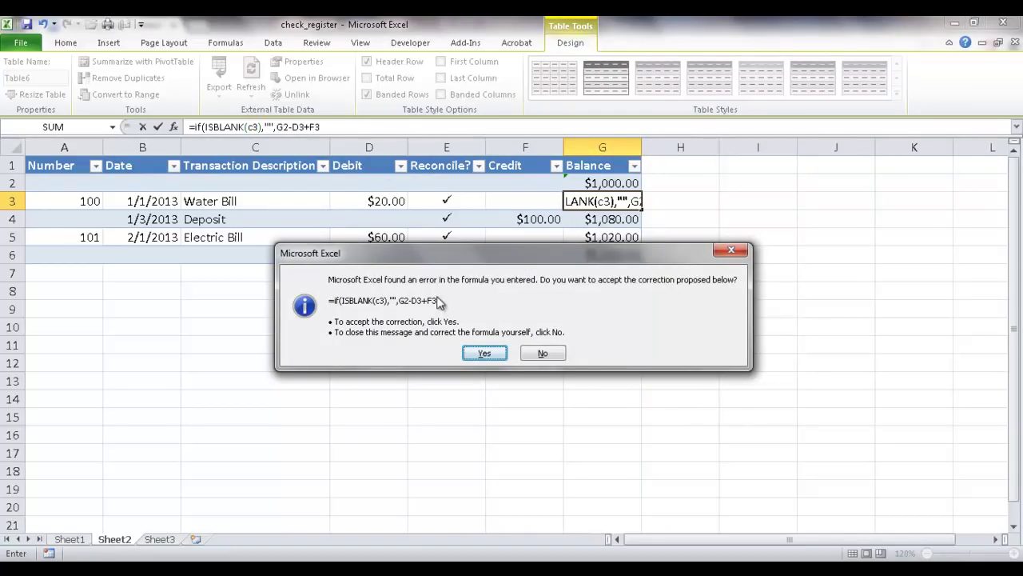
click(484, 354)
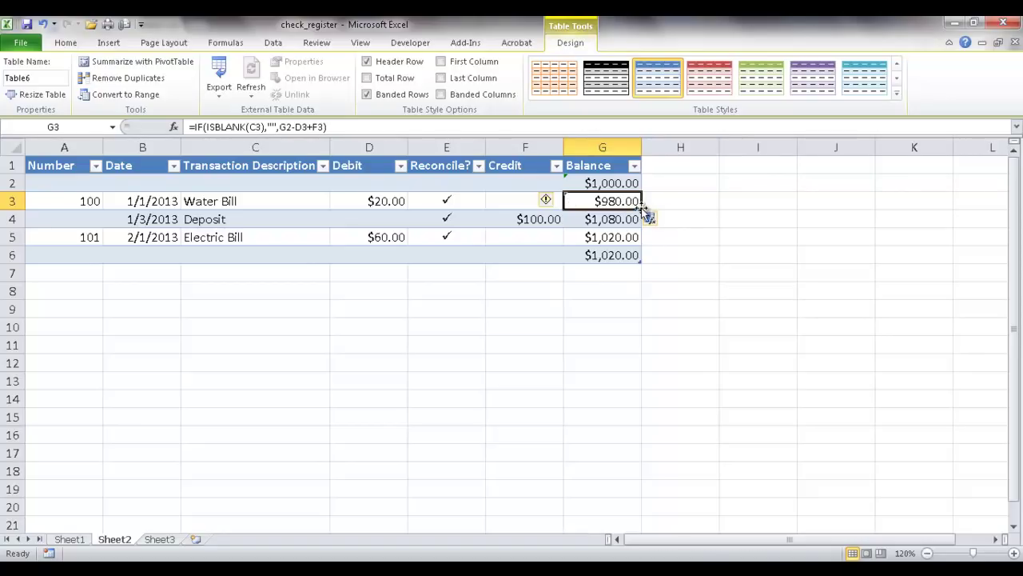
drag(642, 210, 632, 258)
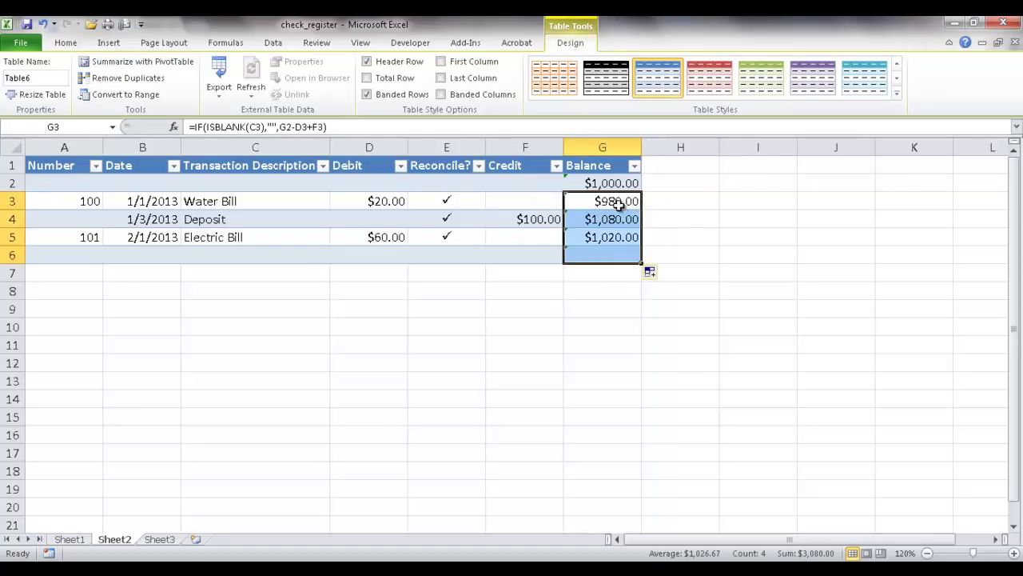
click(589, 258)
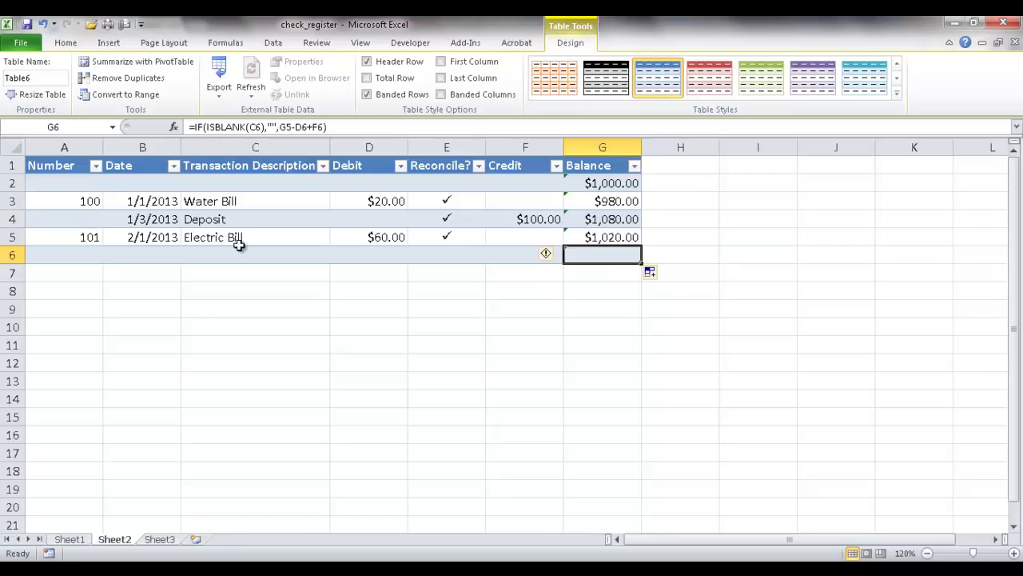
- Enter the date 2/15/13 in B6 and the transaction description Deposit in C6
click(77, 254)
click(141, 257)
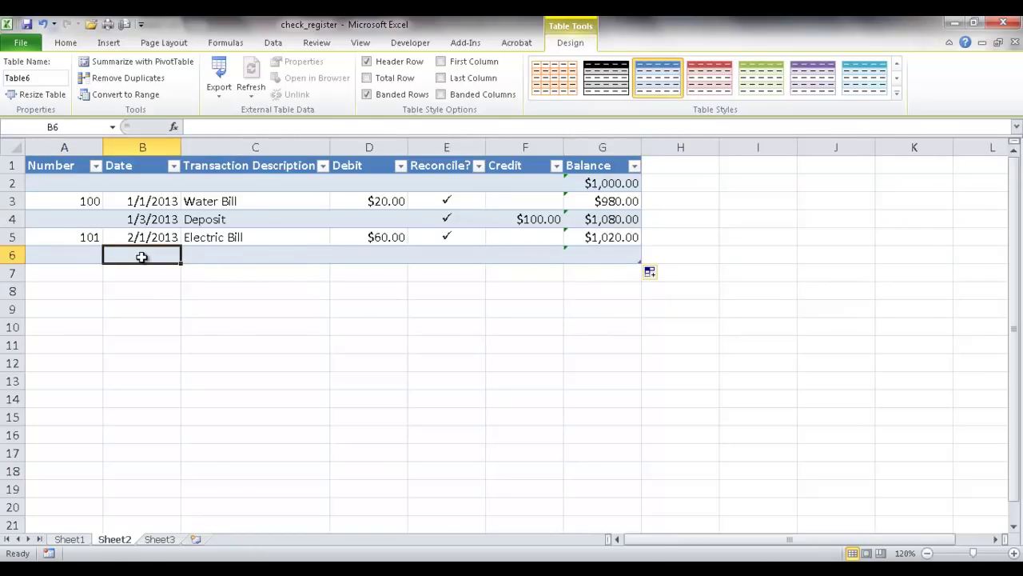
text(2/15/13)
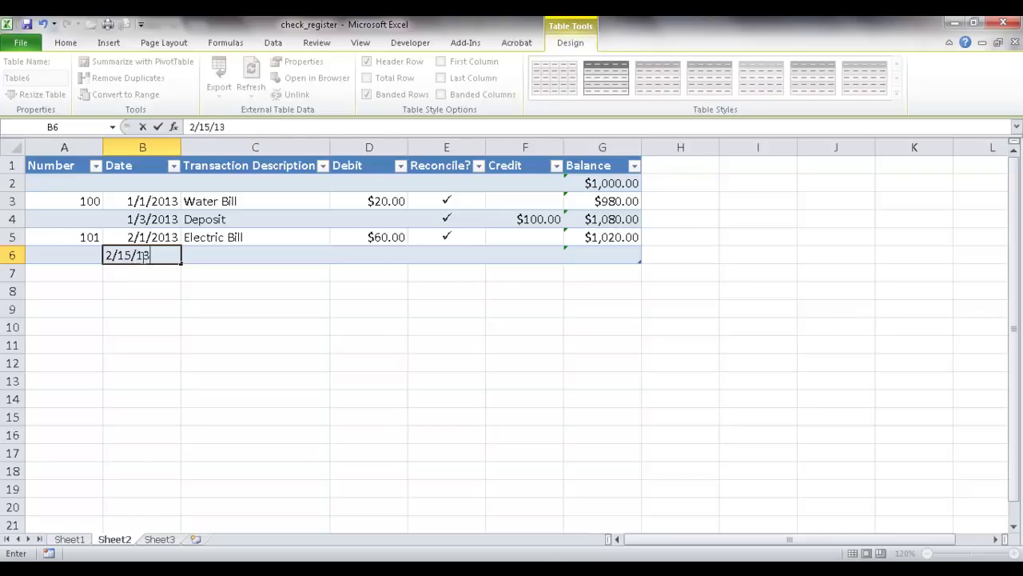
key(Tab)
text(De)
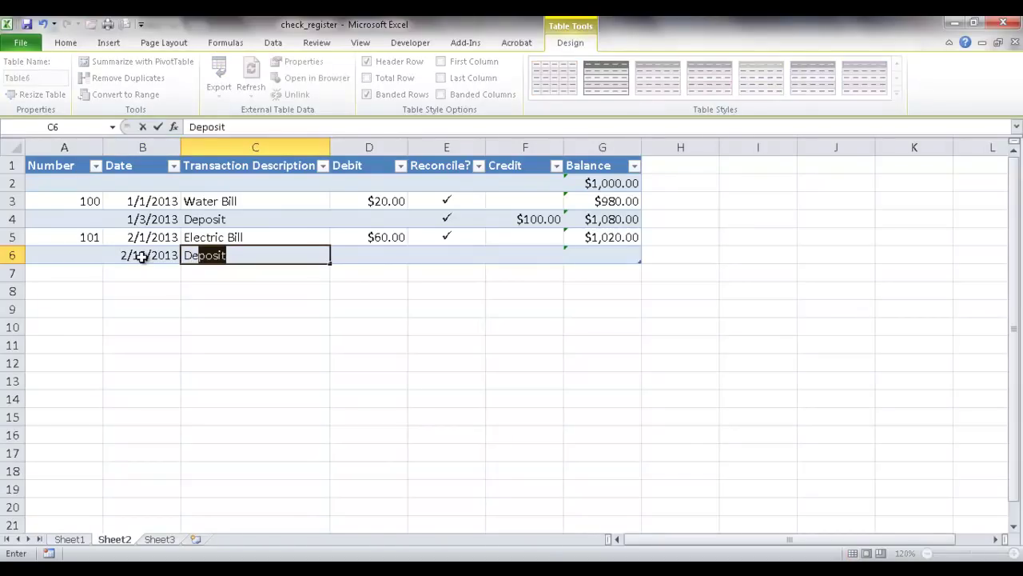
text(po)
key(Tab)
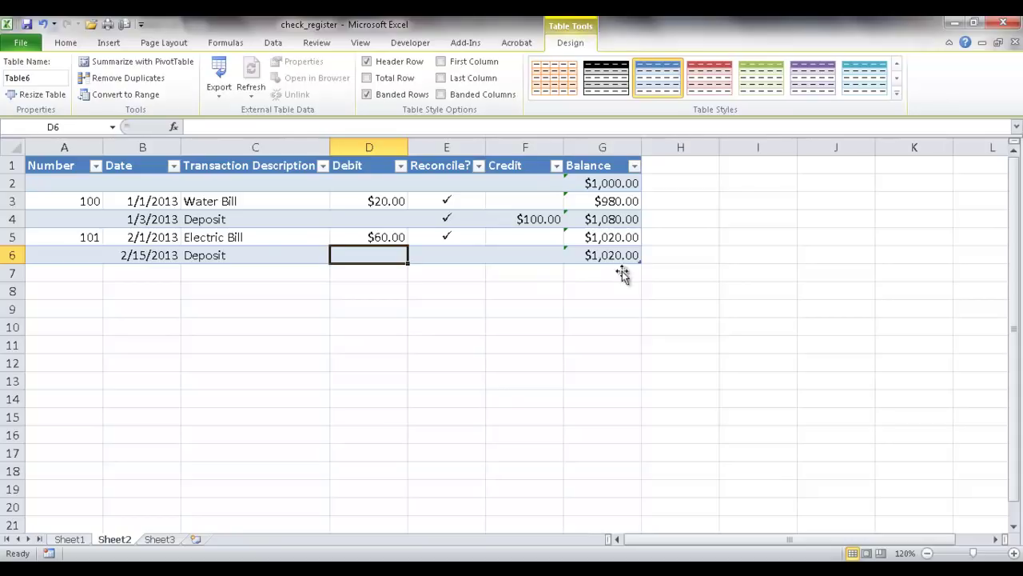
- Enter a credit of 500 for the deposit in F6
click(522, 258)
text(500)
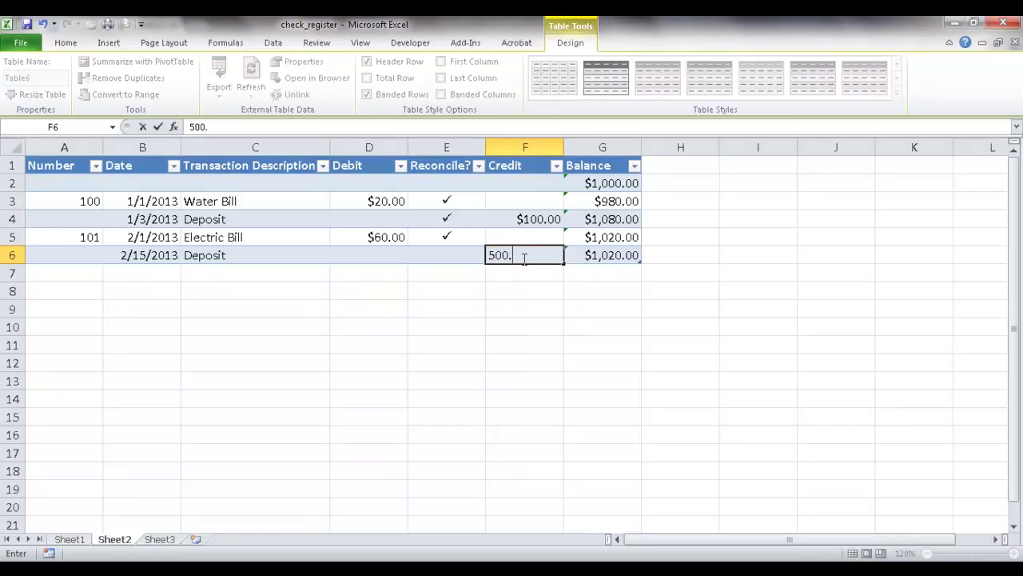
key(Tab)
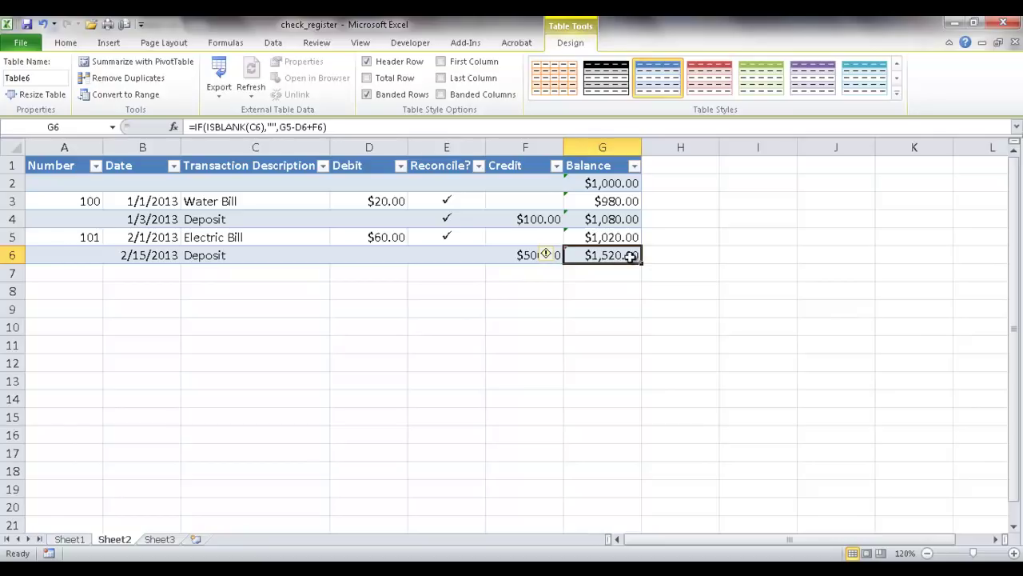
- Copy the Reconcile? check mark from E5 into E6
click(453, 236)
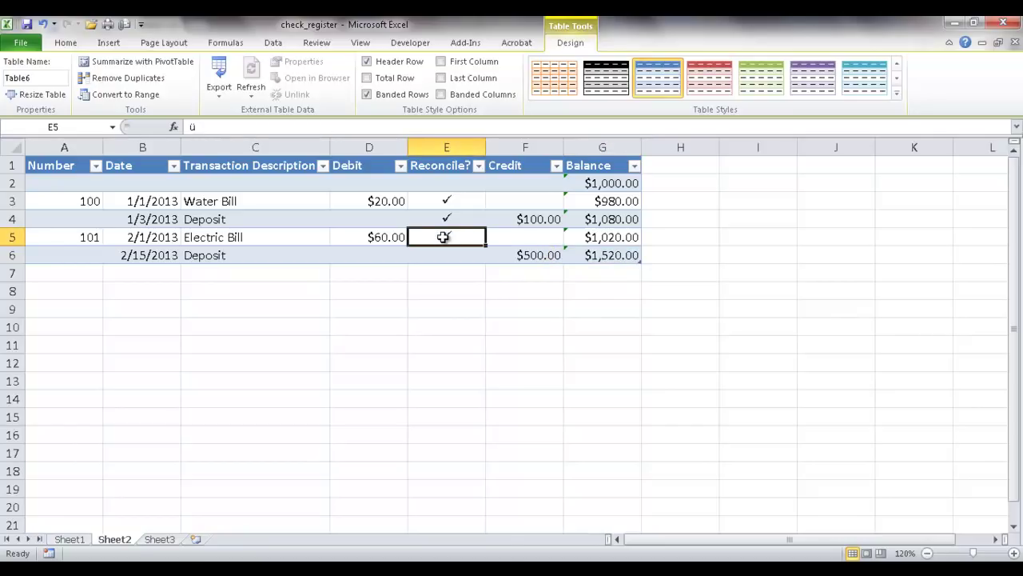
key(ctrl+c)
click(449, 258)
key(ctrl+v)
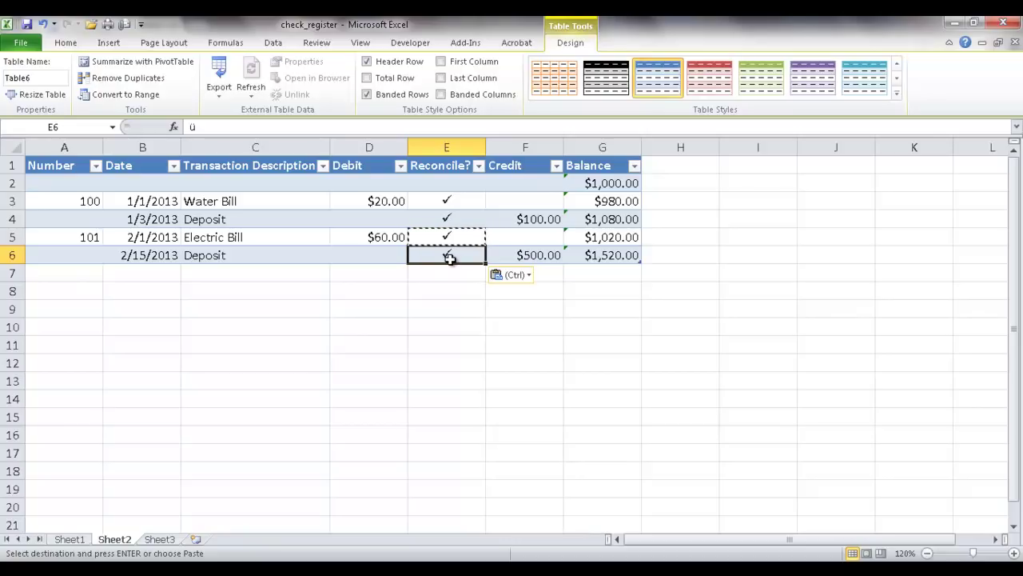
- Add a total row to the table and set the Balance column's total in G7 to None
click(605, 255)
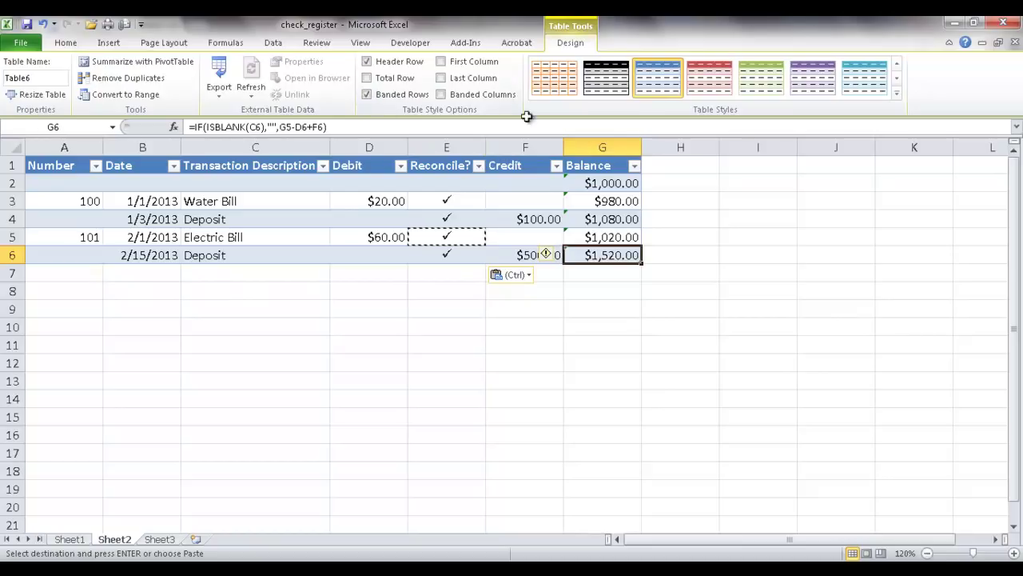
right_click(605, 254)
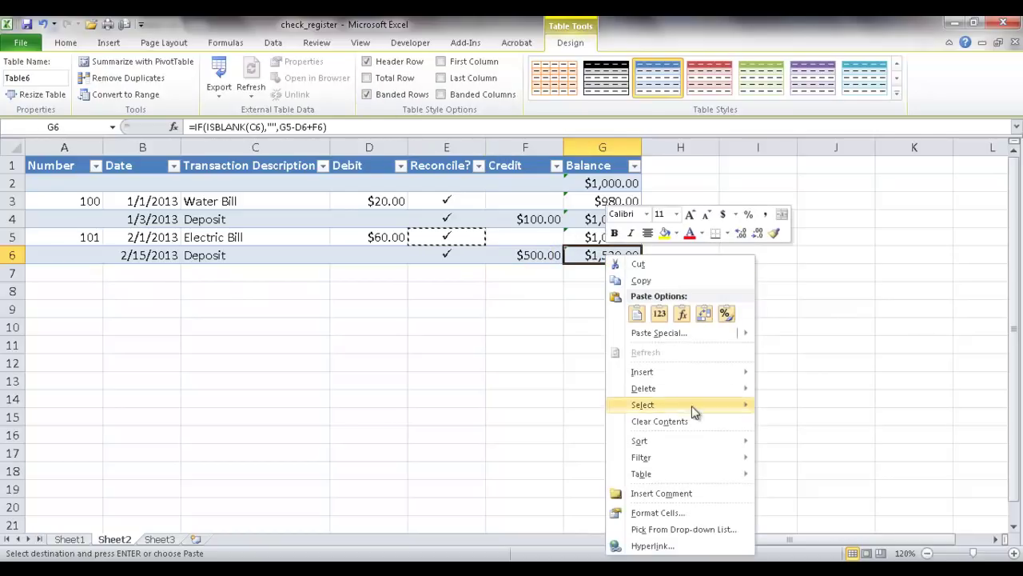
mouse_move(712, 475)
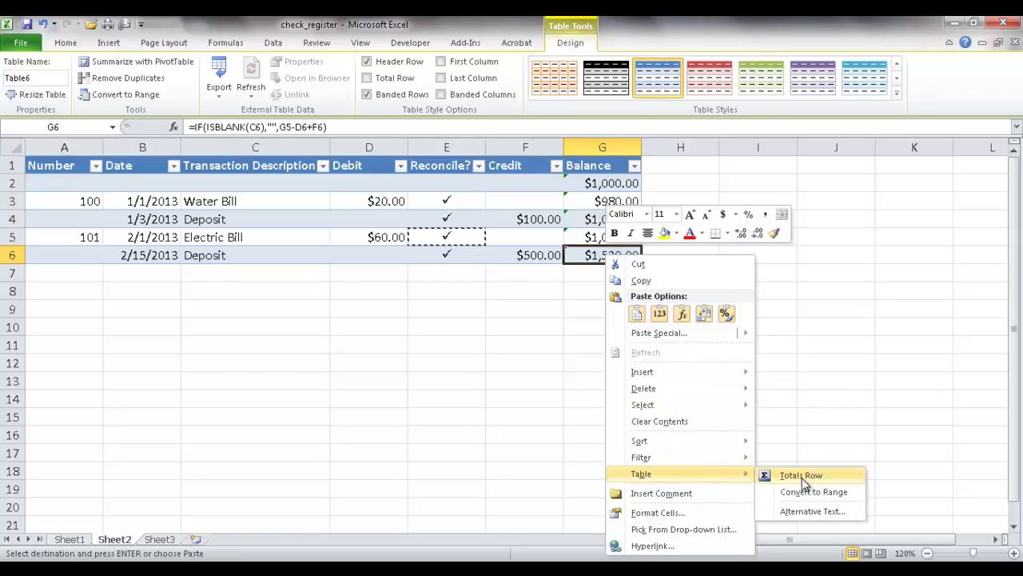
click(368, 80)
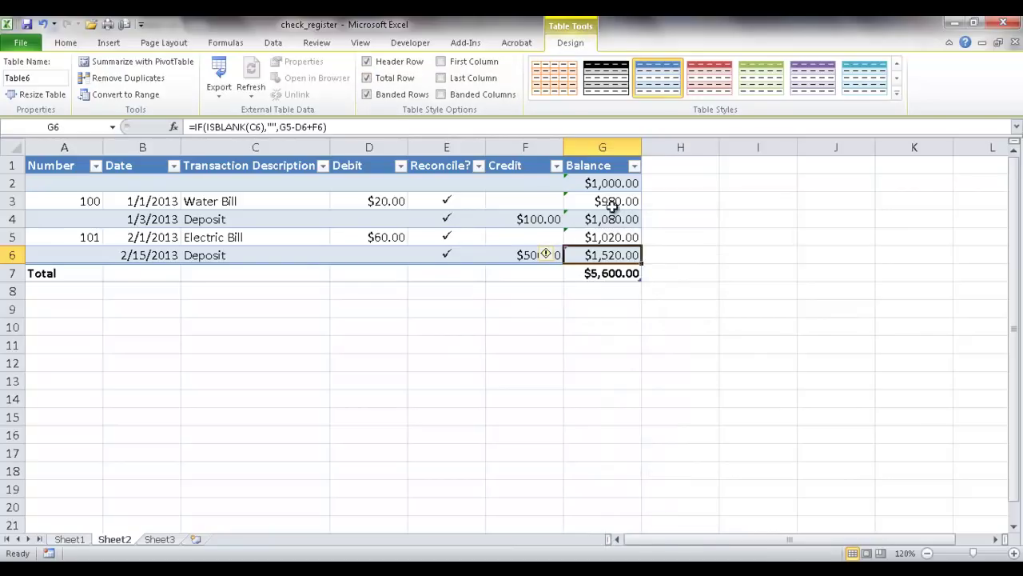
click(609, 273)
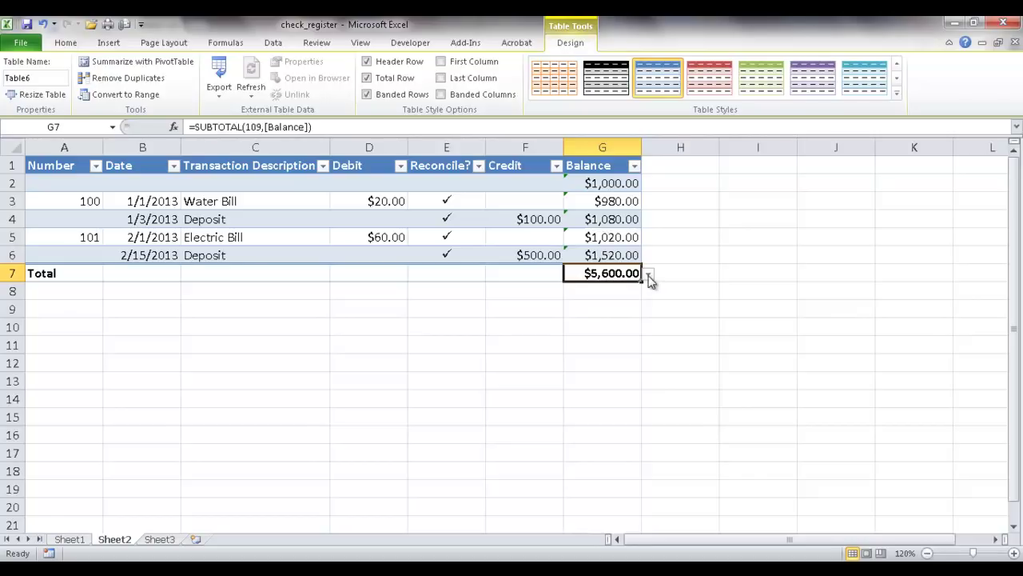
click(646, 274)
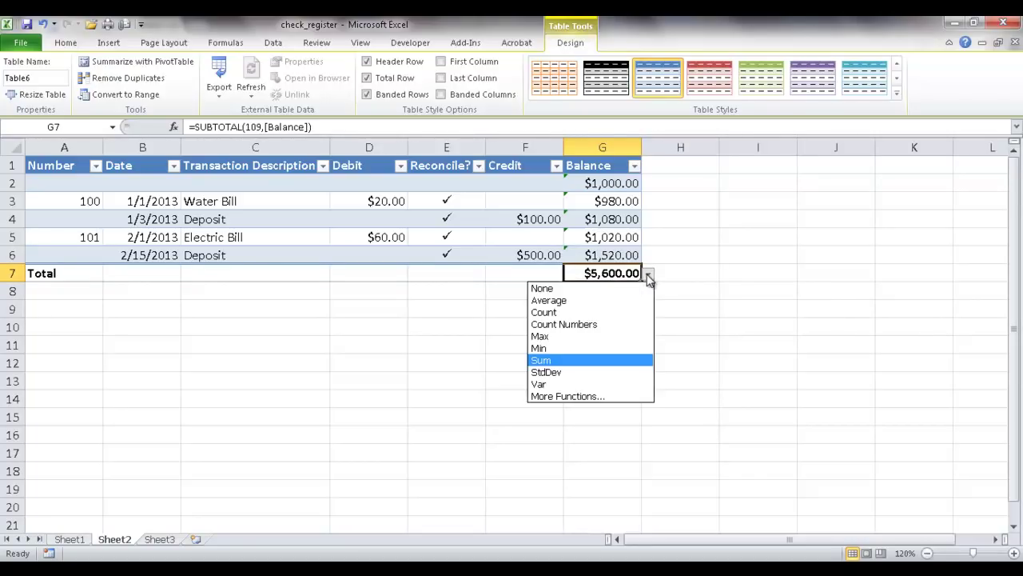
click(550, 293)
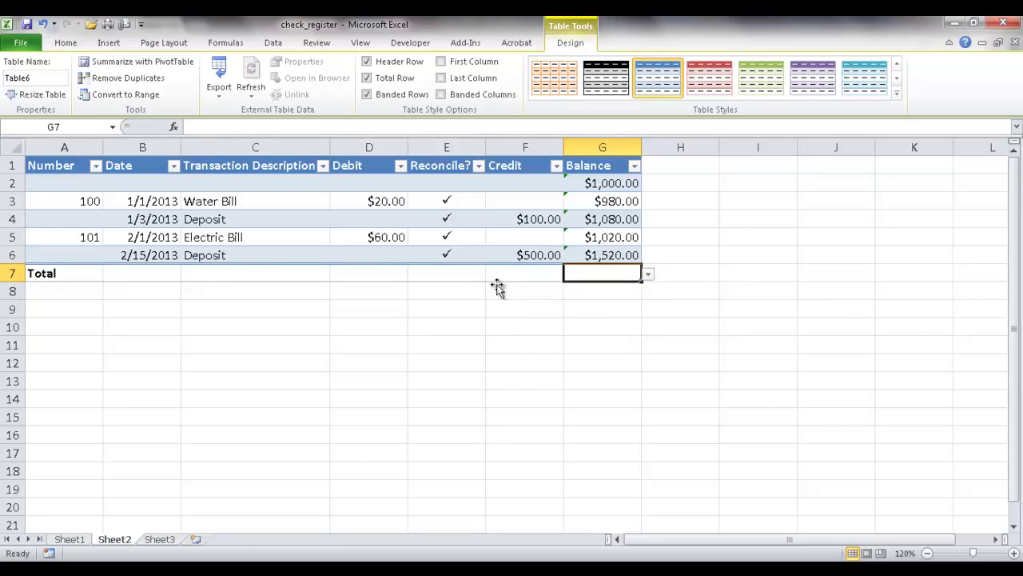
- Set the total row to Sum for the Debit column in D7 and the Credit column in F7
click(390, 274)
click(415, 274)
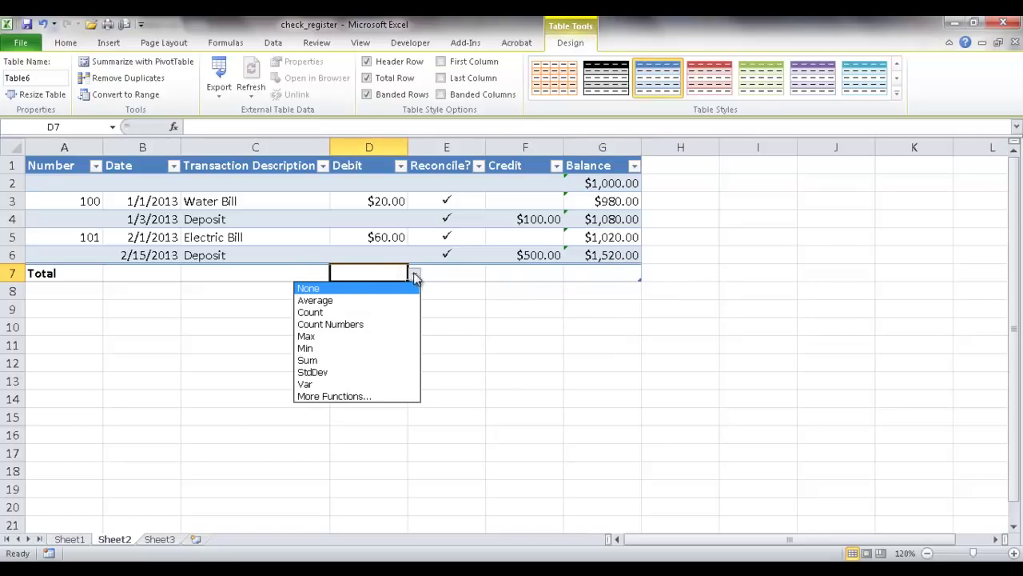
click(329, 360)
click(545, 276)
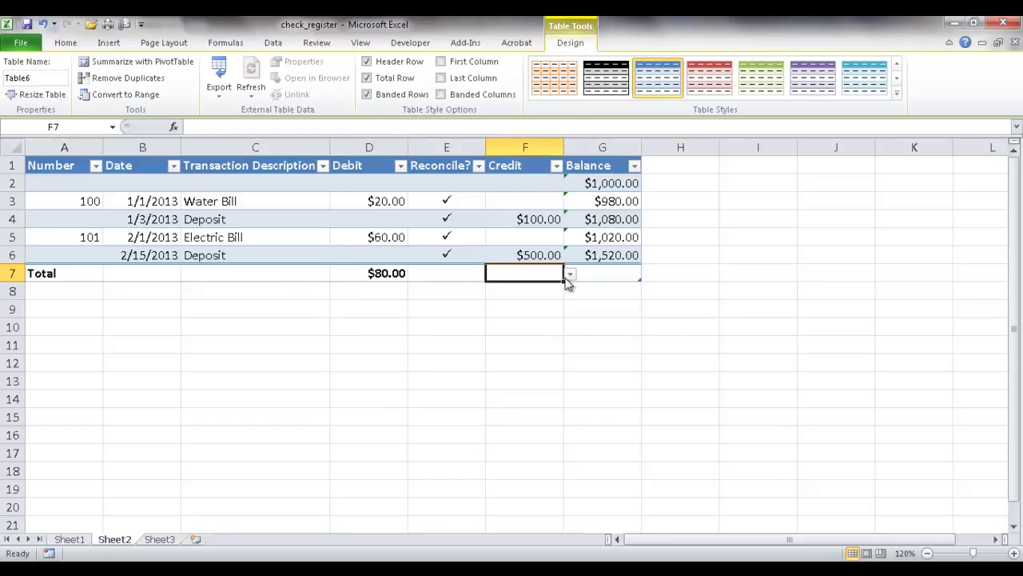
click(570, 276)
click(514, 361)
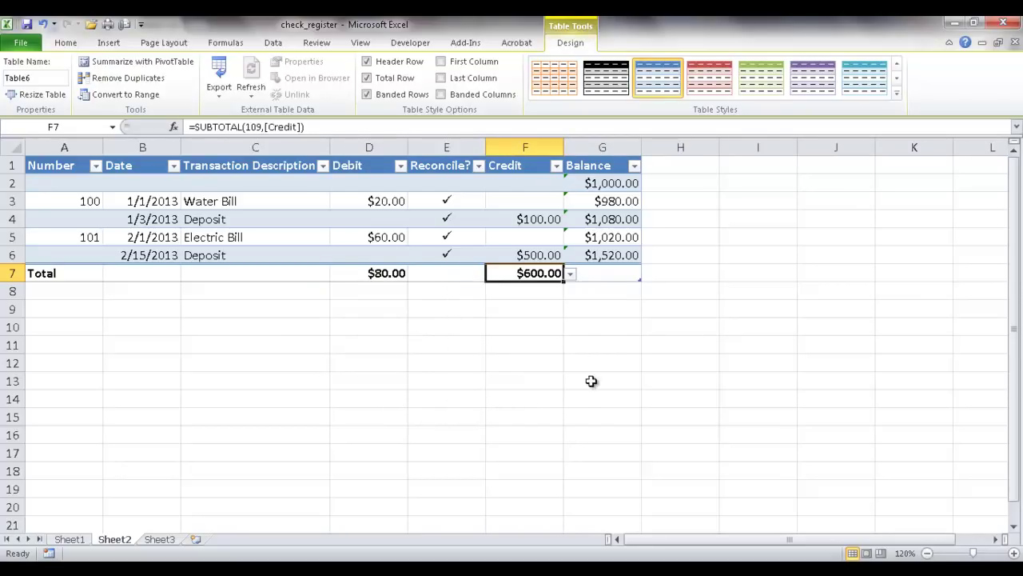
- Filter the Transaction Description column to entries matching the search text "bill"
click(321, 166)
click(197, 287)
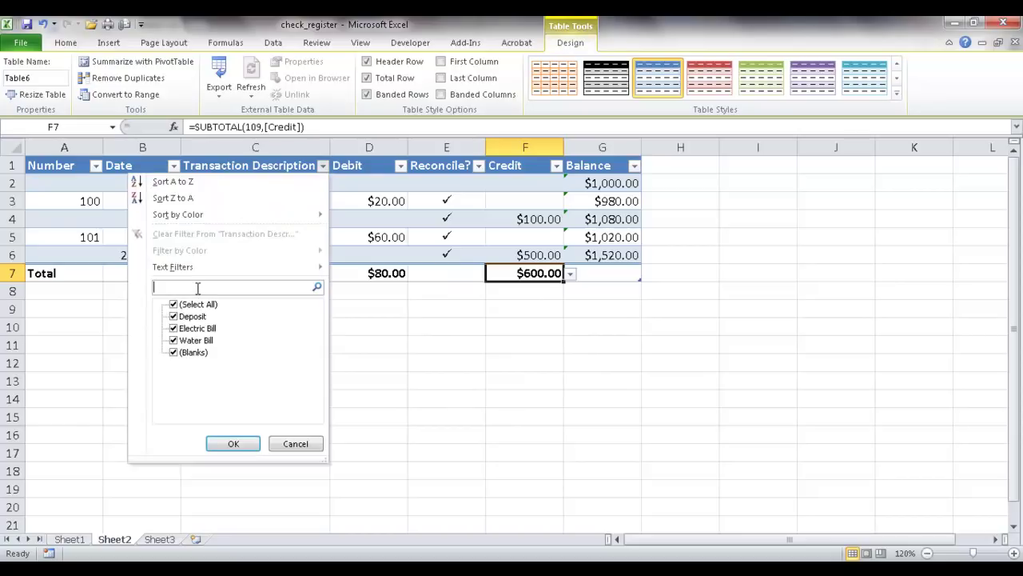
text(bill)
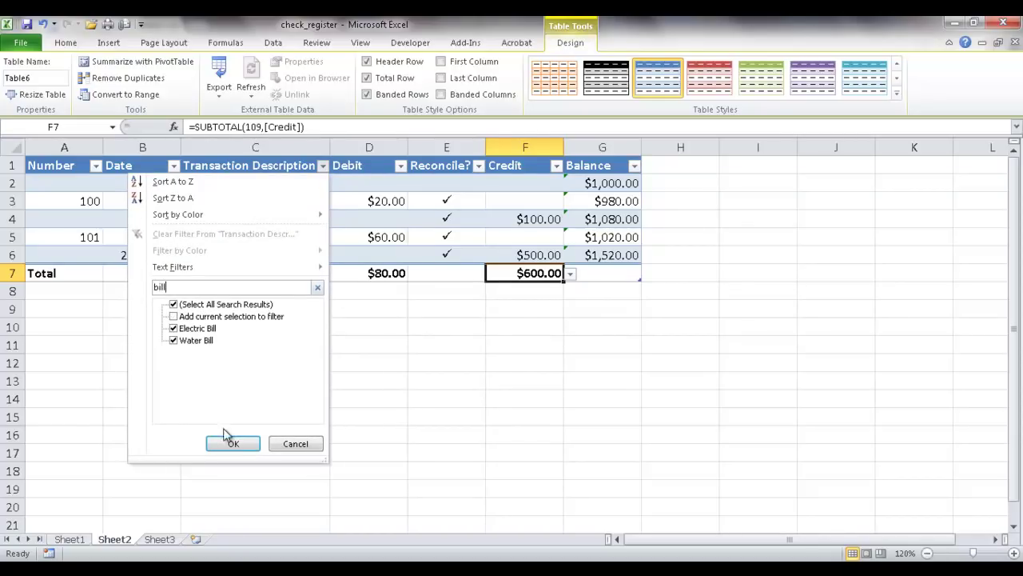
click(229, 442)
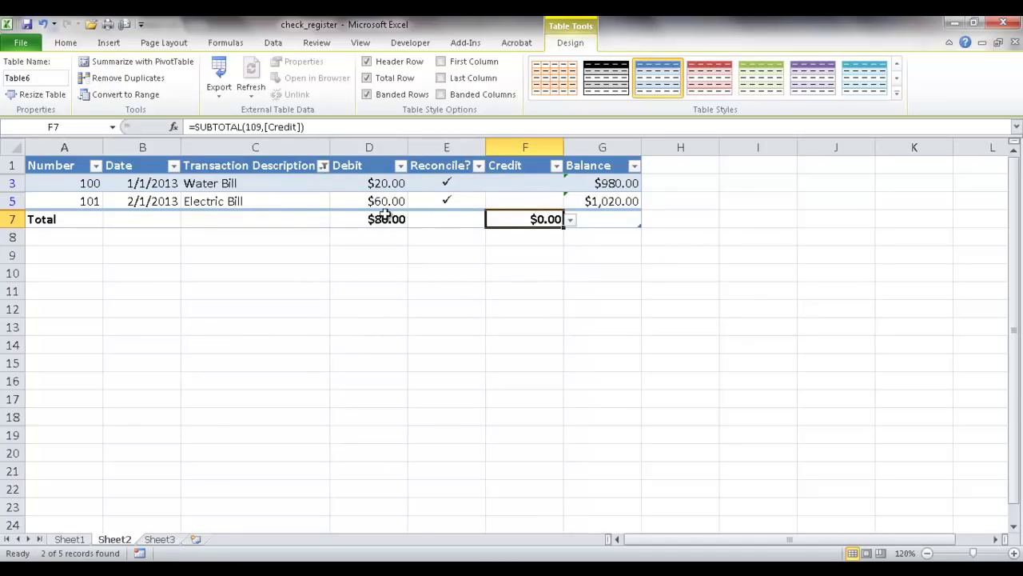
- Try Average as the Debit column's total in D7, and set that total to None
click(396, 220)
click(415, 220)
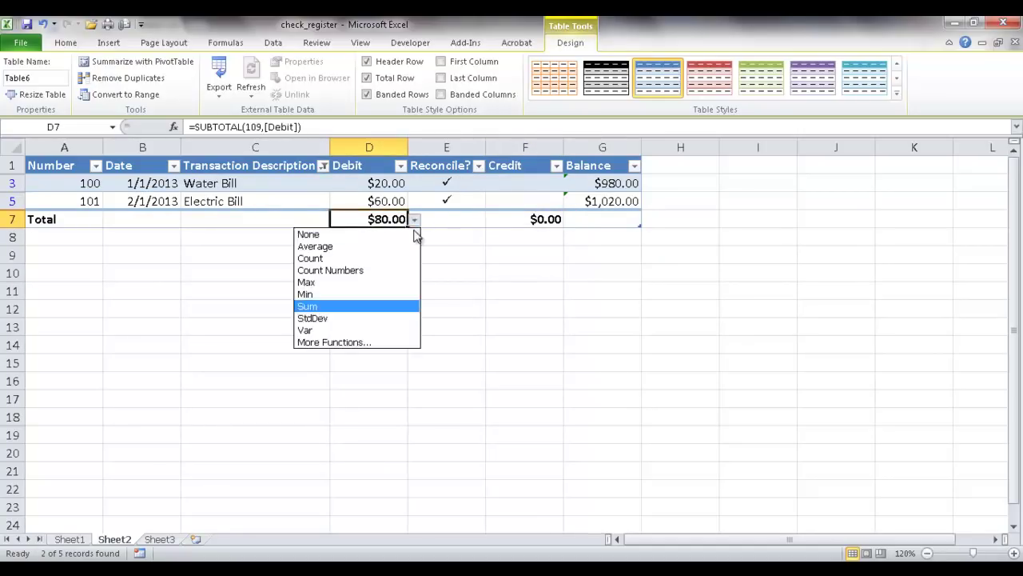
click(372, 246)
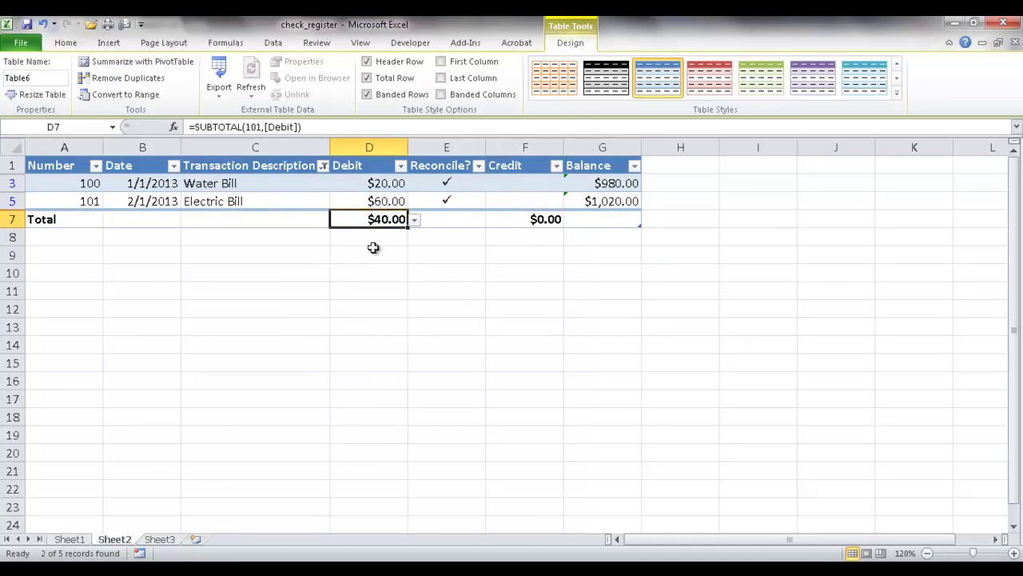
click(415, 220)
click(312, 233)
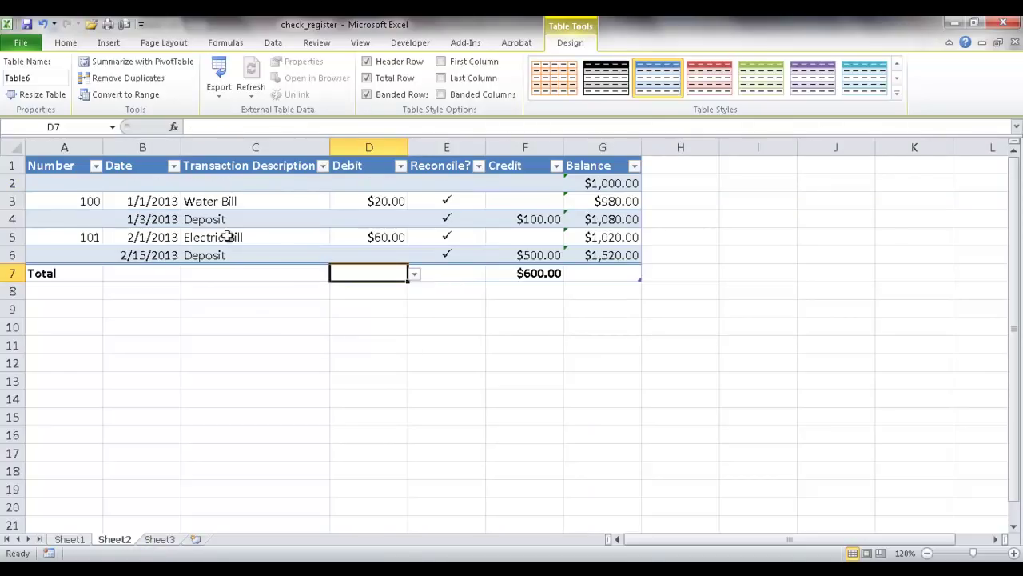